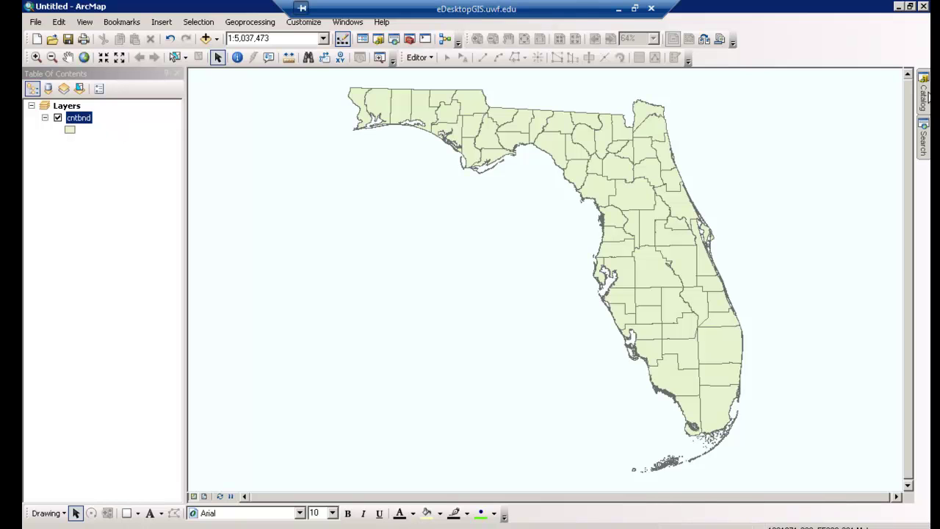
# Inspect cntbnd.shp's properties to confirm Albers Conical Equal Area on GCS_North_American_1983_HARN
pyautogui.click(929, 93)
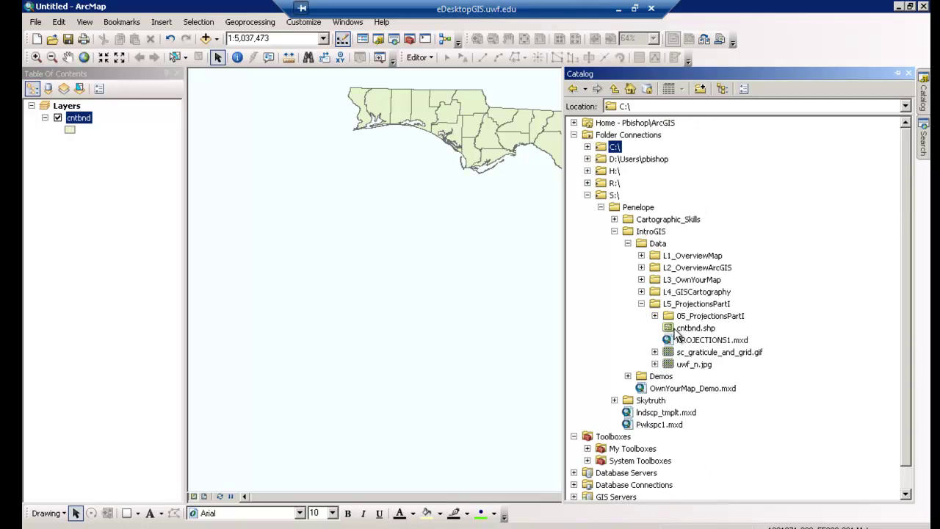
pyautogui.rightClick(677, 329)
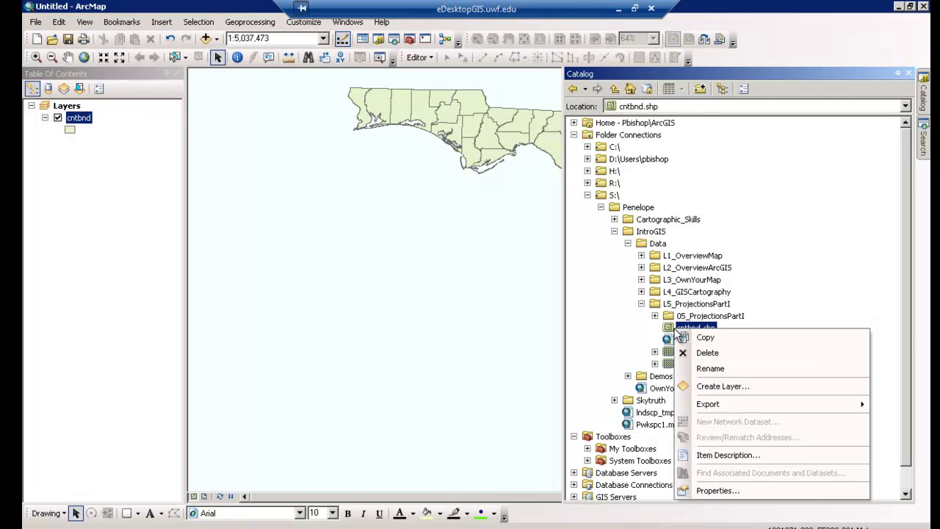
pyautogui.click(737, 491)
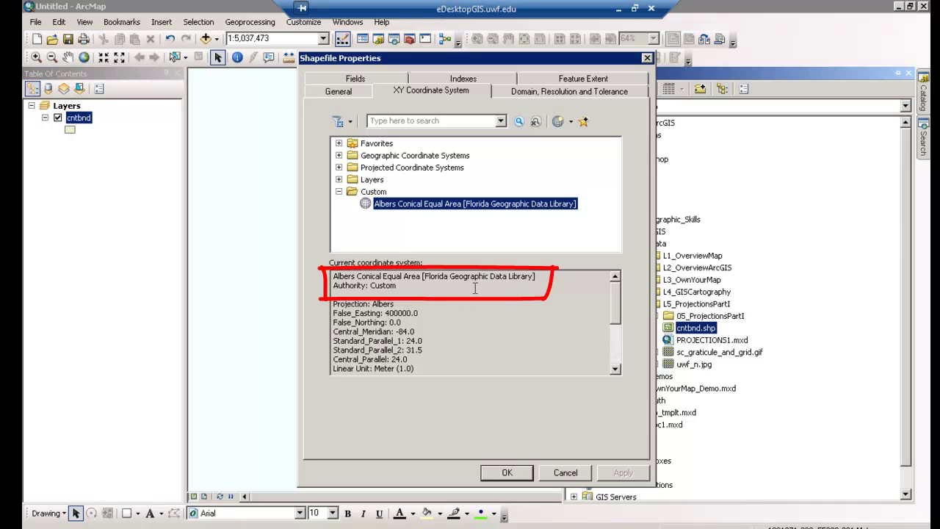
pyautogui.click(616, 370)
pyautogui.click(616, 370)
pyautogui.click(616, 370)
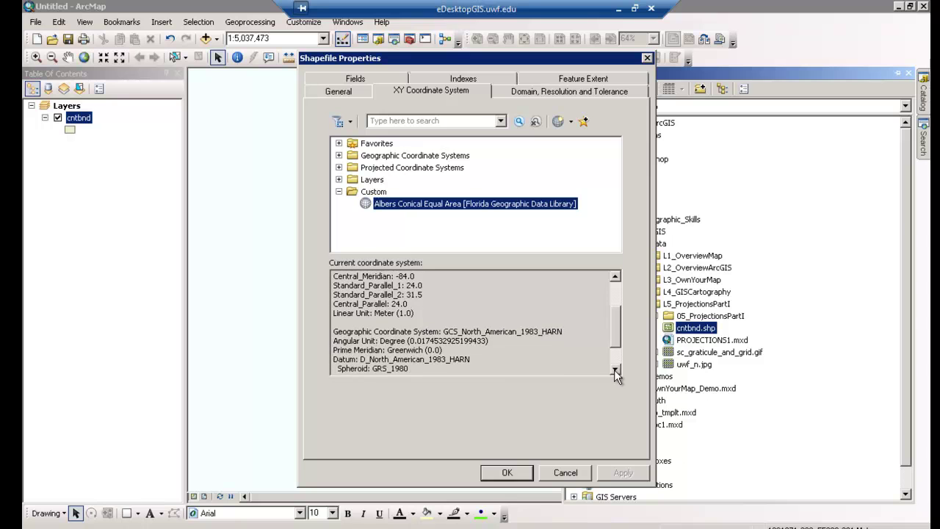
pyautogui.click(616, 371)
pyautogui.click(616, 371)
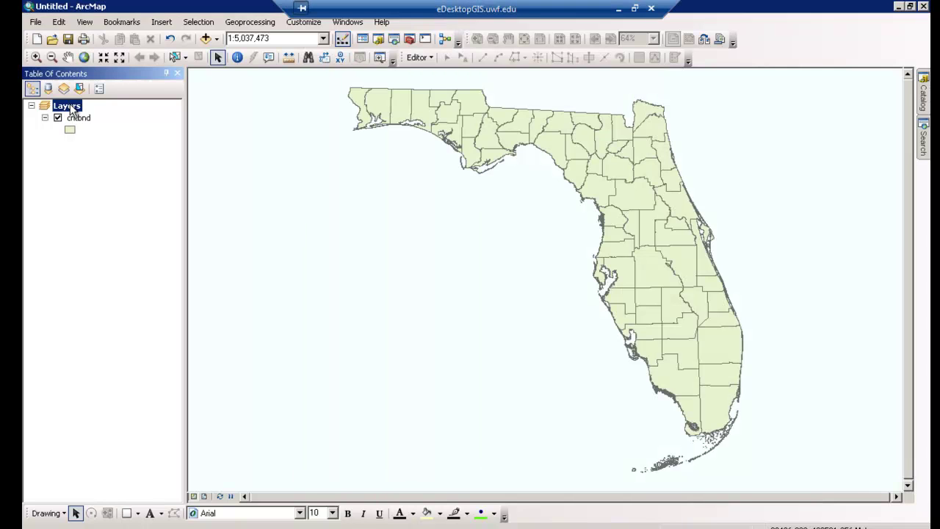
pyautogui.rightClick(71, 108)
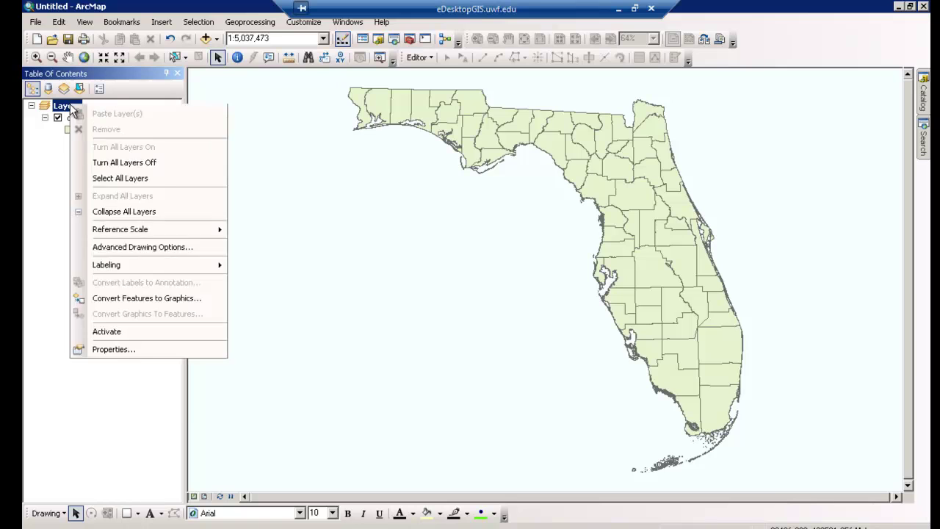
pyautogui.click(113, 413)
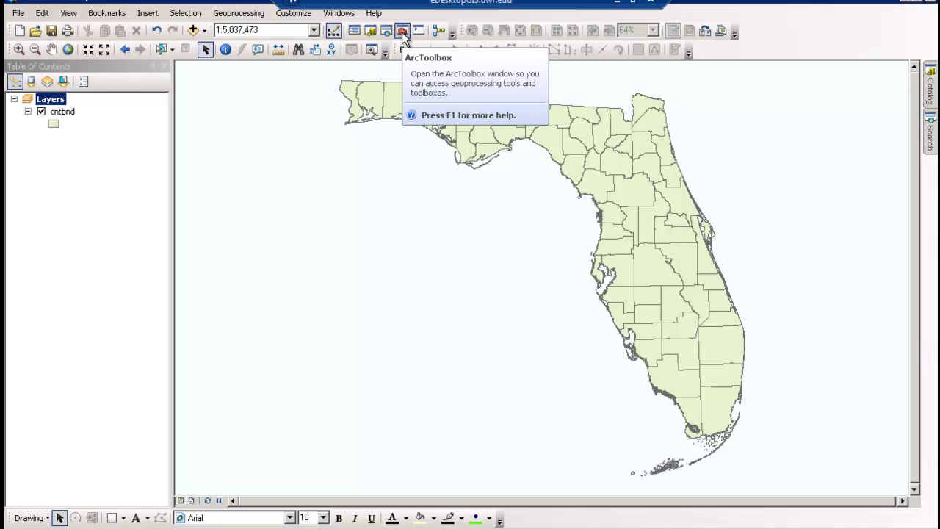
# Search the tools for 'project' and open Project (Data Management)
pyautogui.click(403, 32)
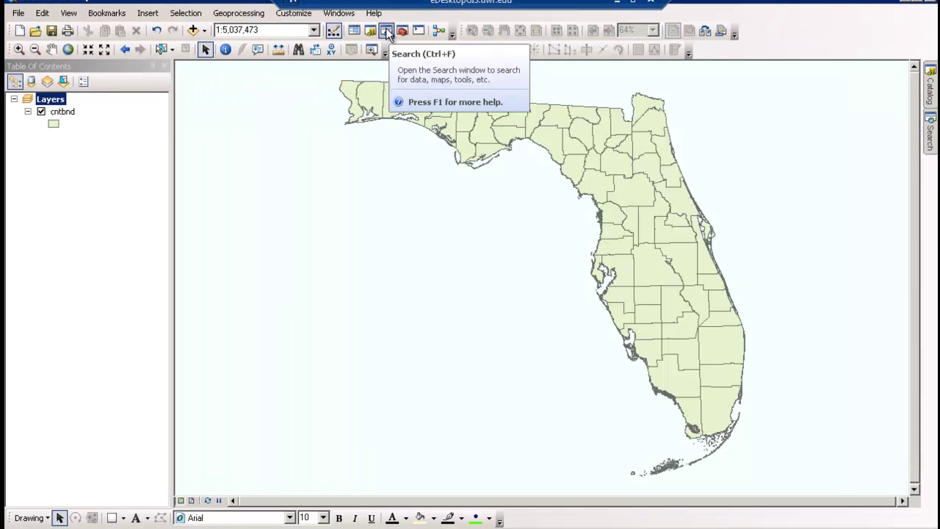
pyautogui.click(386, 33)
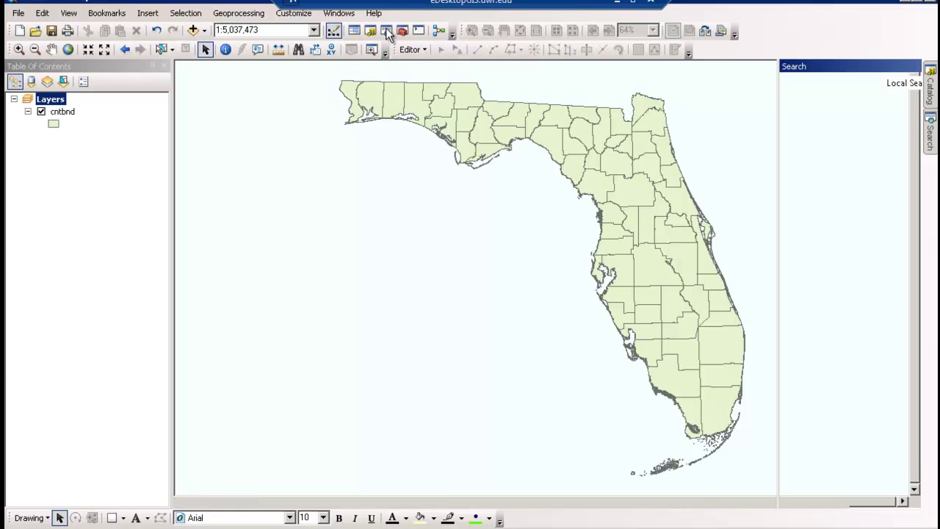
pyautogui.click(653, 122)
pyautogui.write('project')
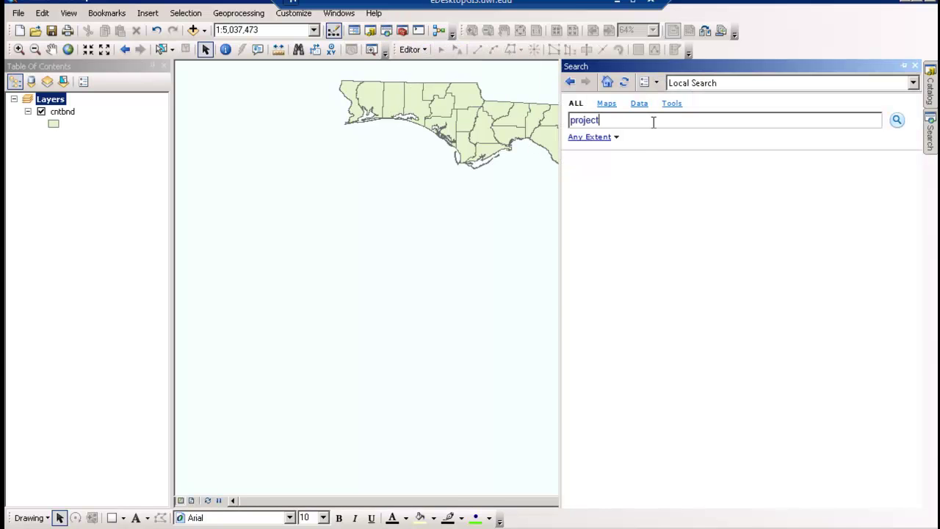
pyautogui.press('Return')
pyautogui.click(645, 216)
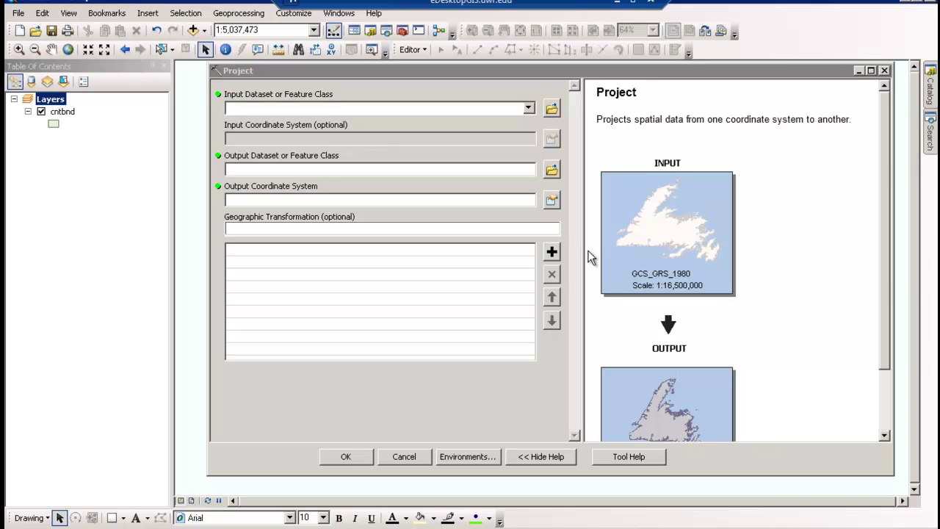
# Set cntbnd as the Project input and cntbnd_utm16.shp in 05_ProjectionsPartI as output
pyautogui.click(533, 109)
pyautogui.click(533, 108)
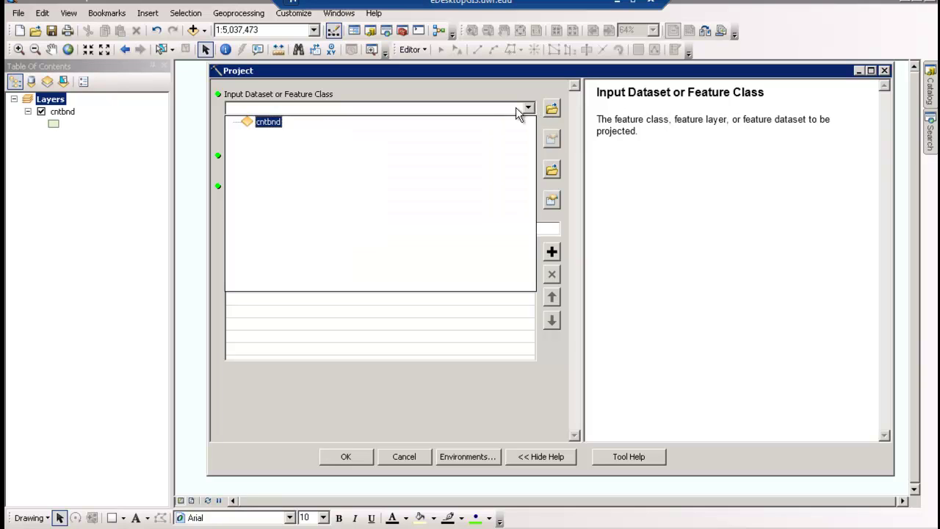
pyautogui.click(298, 120)
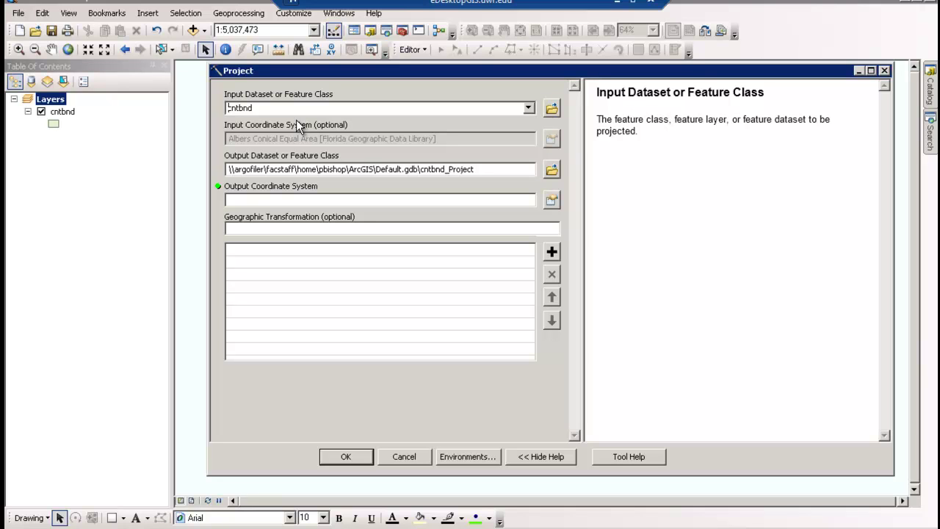
pyautogui.click(551, 169)
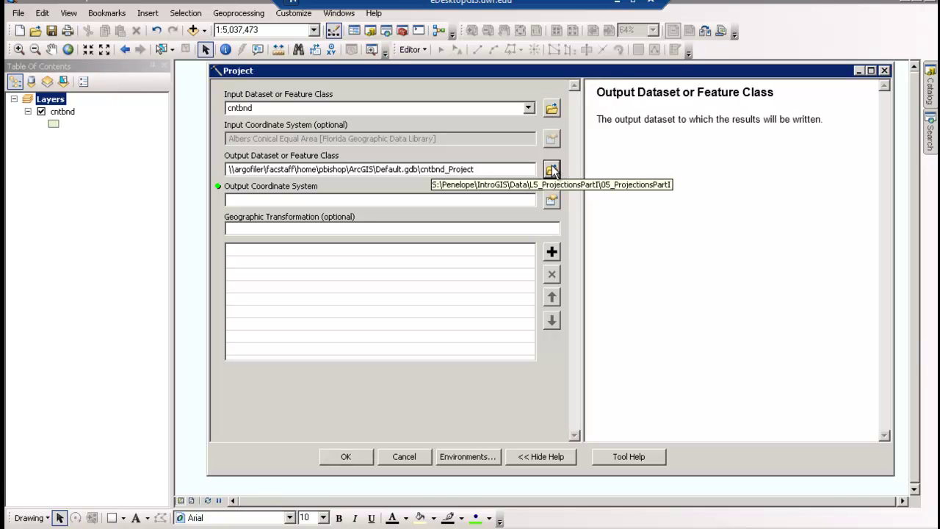
pyautogui.click(553, 171)
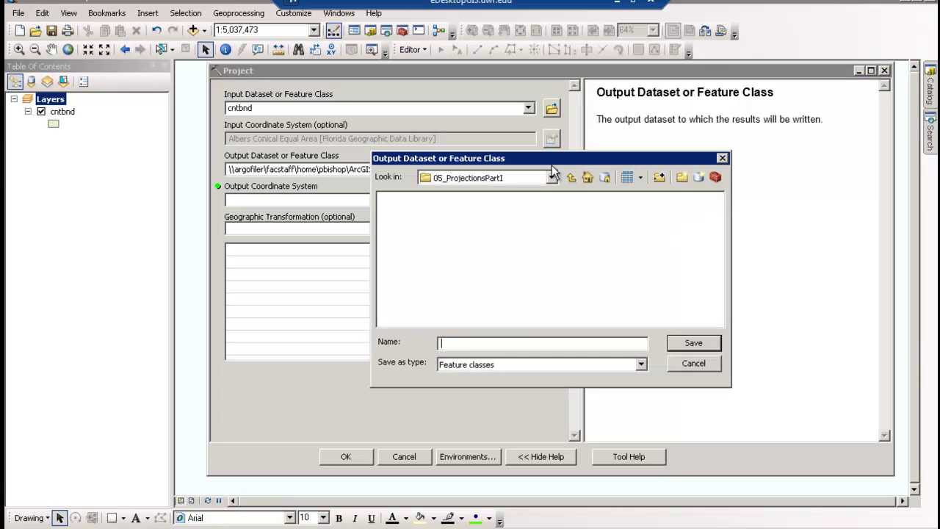
pyautogui.write('cntbnd_utm16')
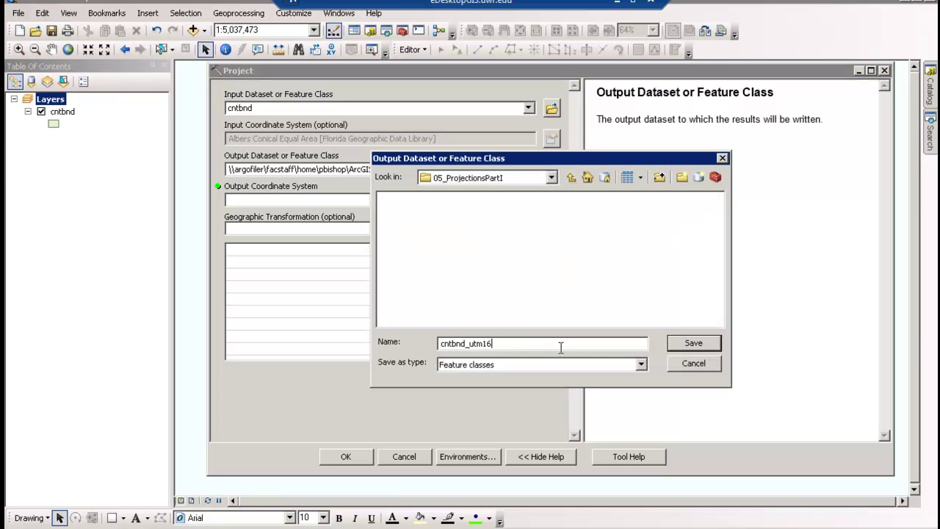
pyautogui.click(694, 343)
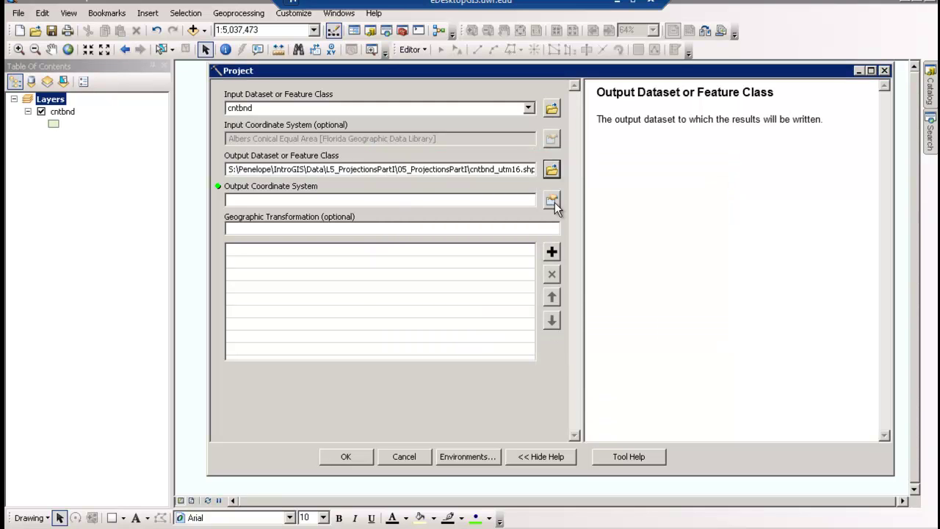
pyautogui.click(552, 201)
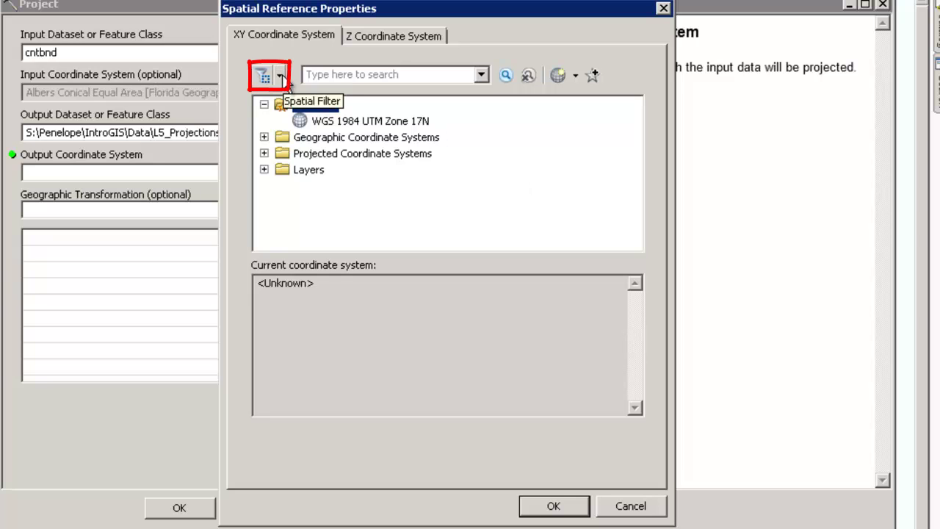
# Filter coordinate systems by current extent and 'utm', then choose NAD 1983 UTM Zone 16N
pyautogui.click(285, 77)
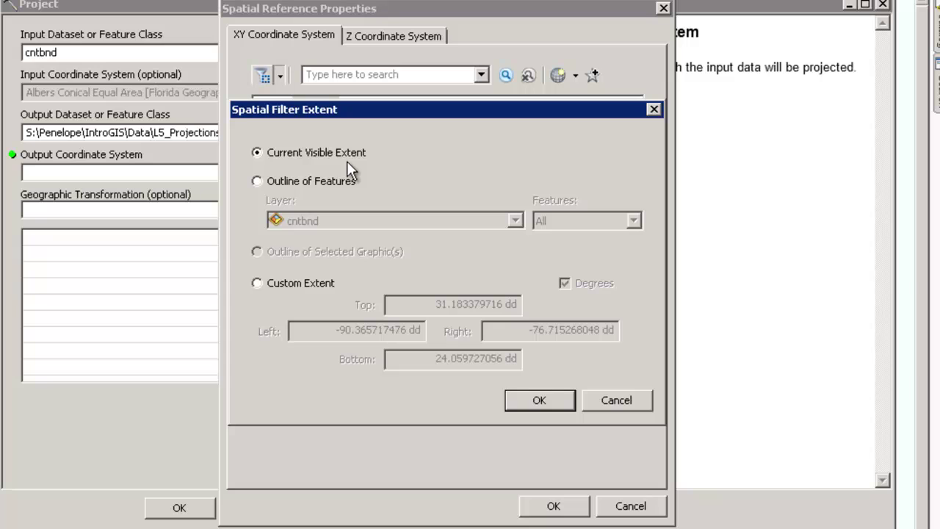
pyautogui.click(553, 398)
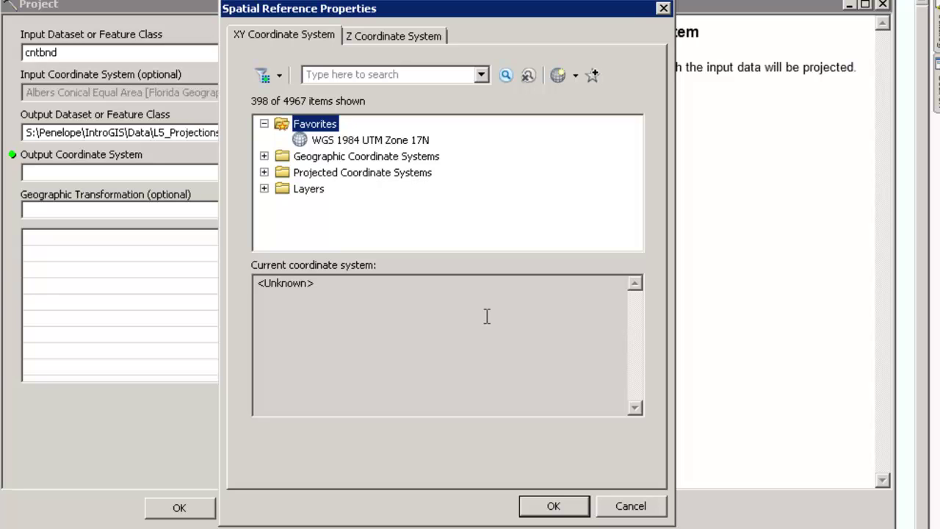
pyautogui.click(414, 74)
pyautogui.write('utm')
pyautogui.press('Return')
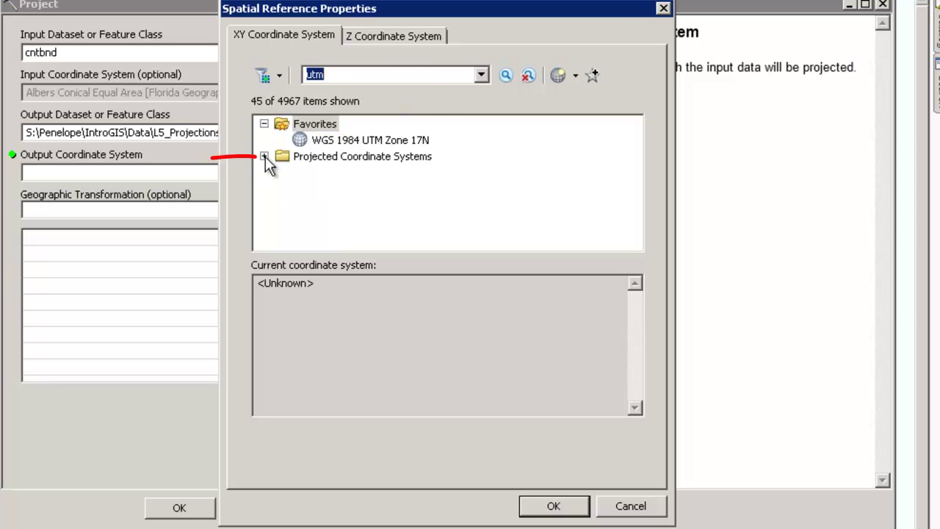
pyautogui.click(264, 156)
pyautogui.click(282, 172)
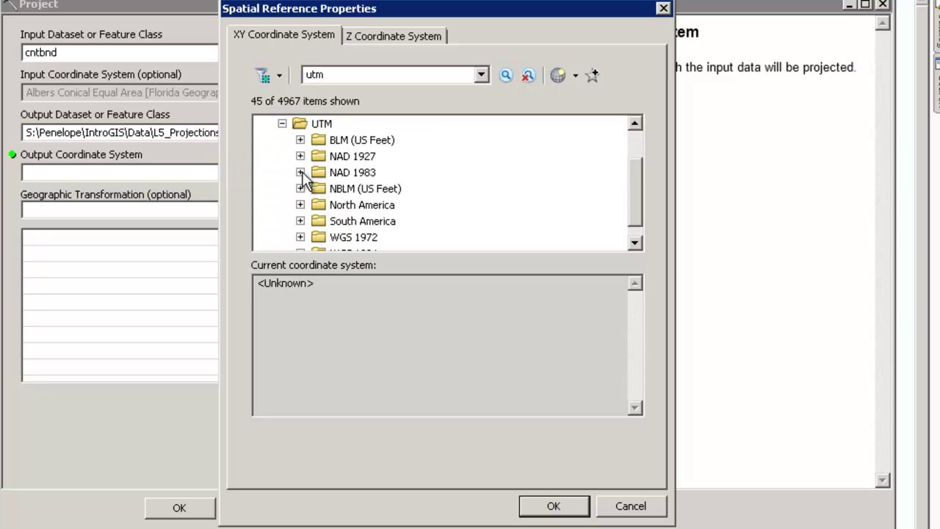
pyautogui.click(301, 173)
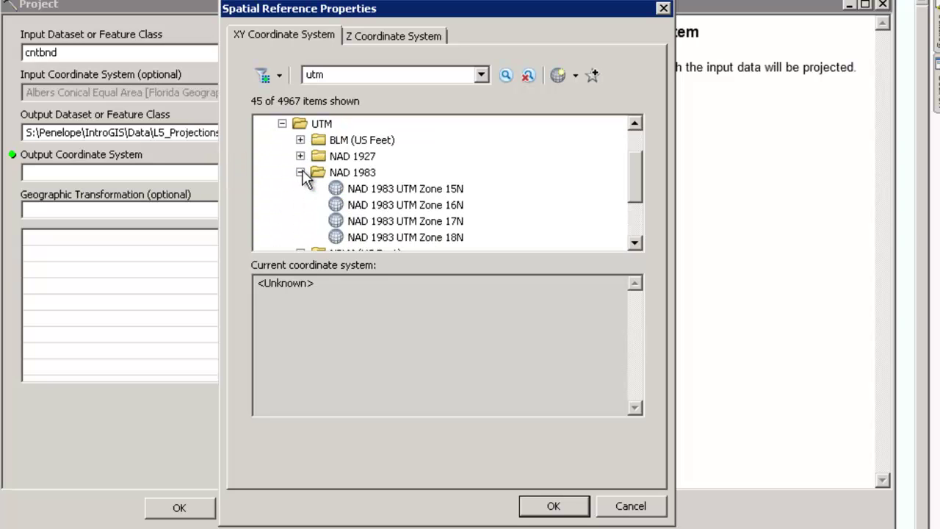
pyautogui.click(373, 205)
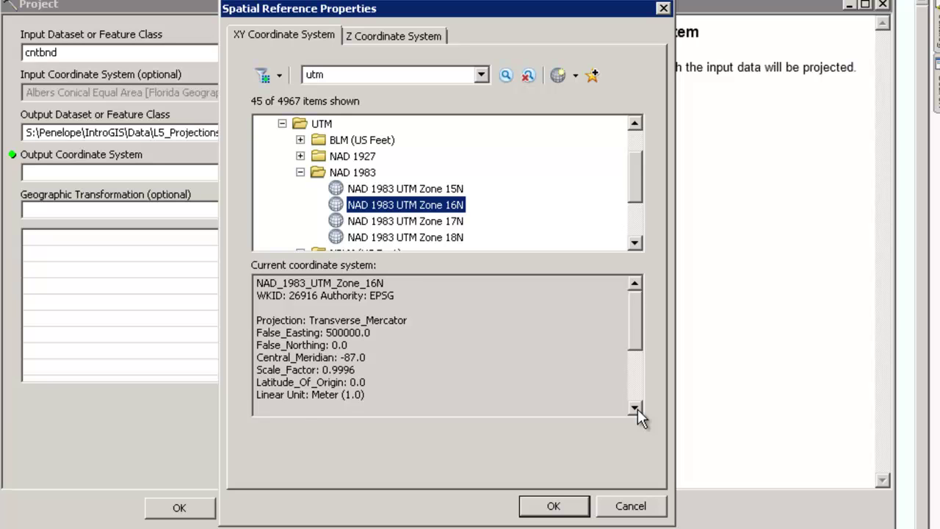
pyautogui.scroll(-2, 637, 409)
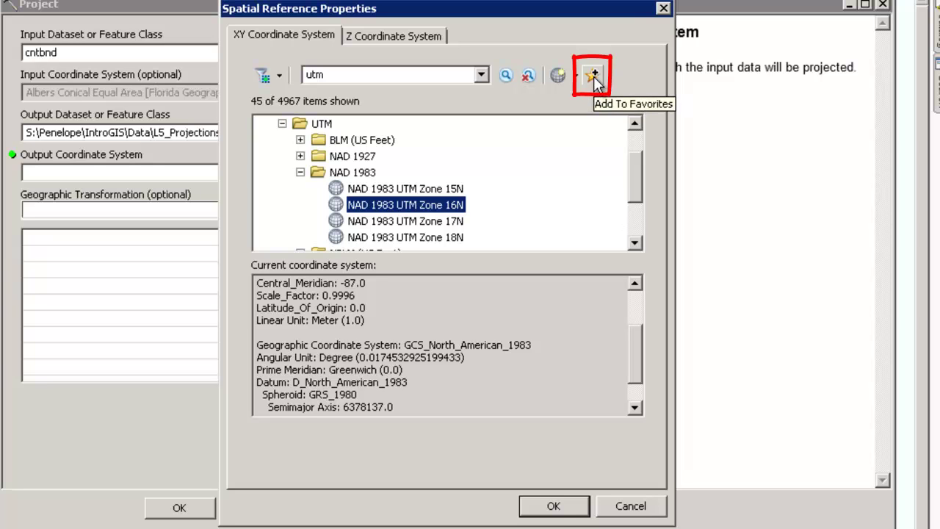
pyautogui.click(556, 507)
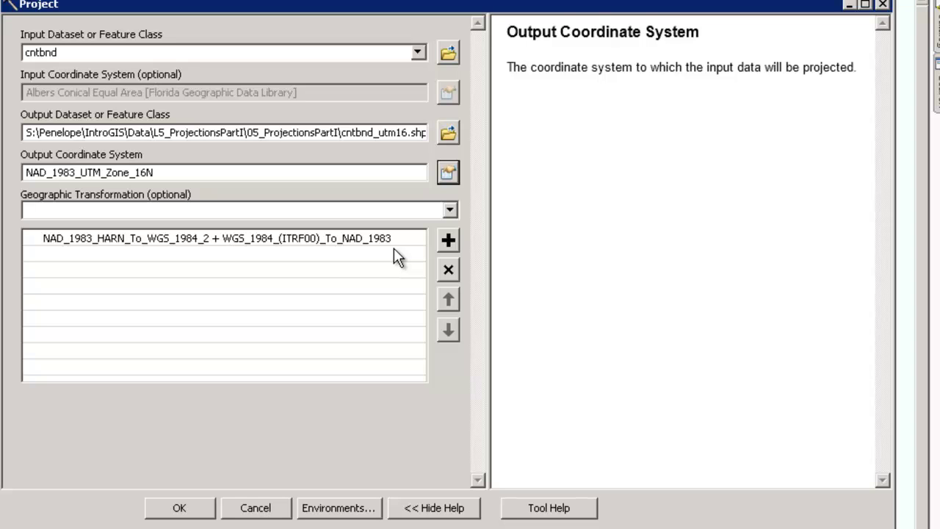
# Keep only NAD_1983_To_HARN_Florida as the transformation and run Project to create cntbnd_utm16
pyautogui.click(450, 211)
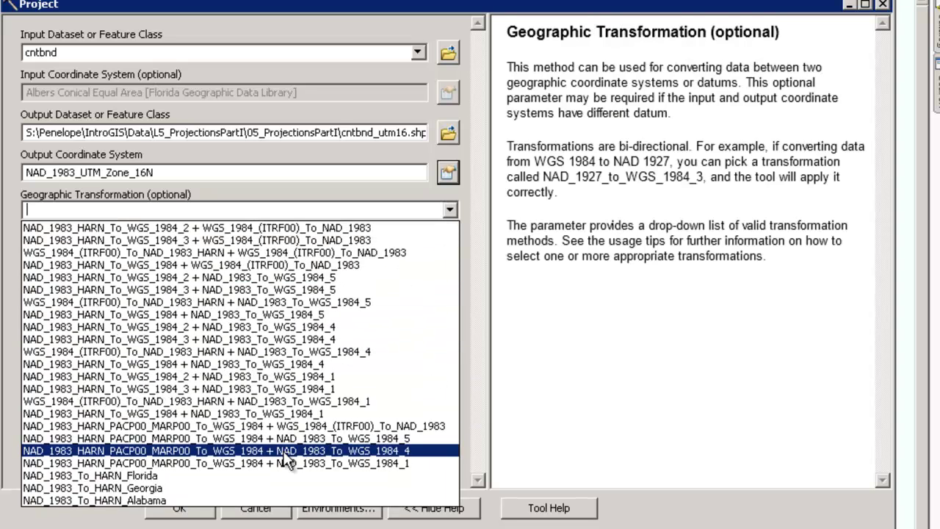
pyautogui.click(233, 475)
pyautogui.click(392, 241)
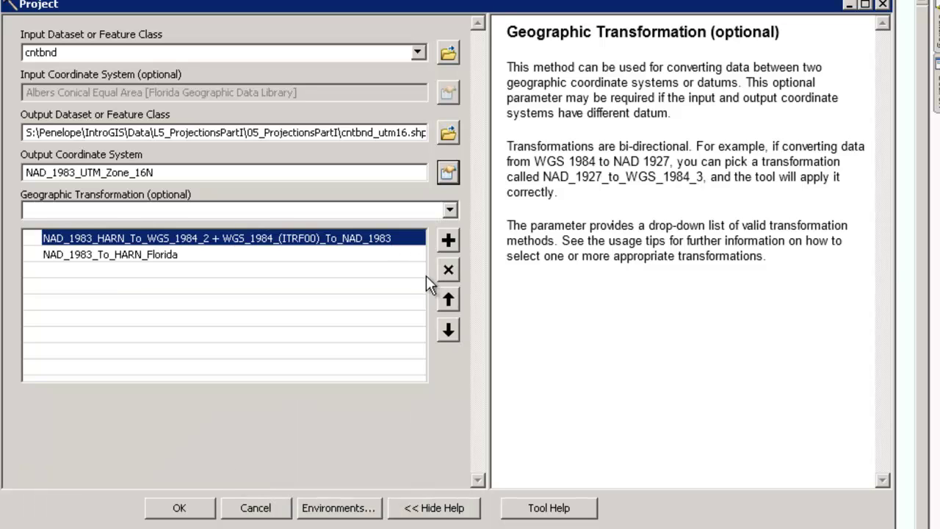
pyautogui.click(447, 270)
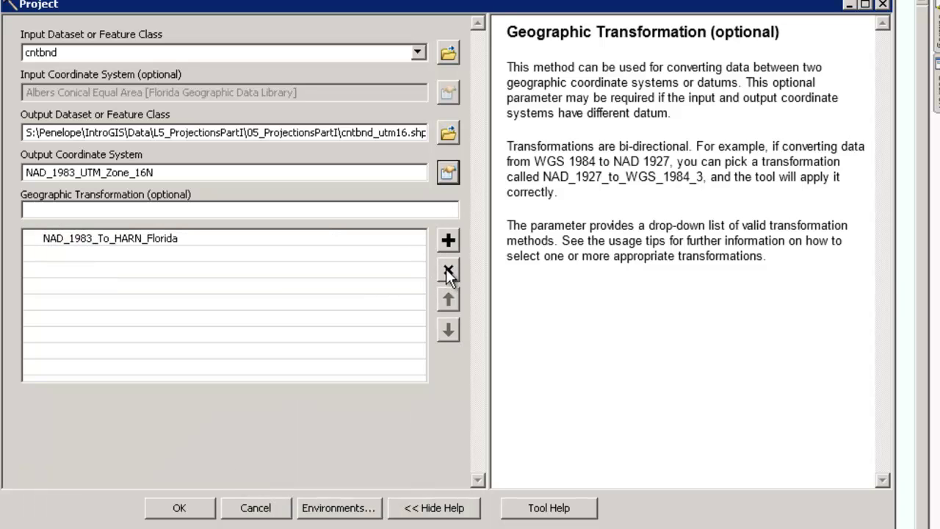
pyautogui.click(195, 504)
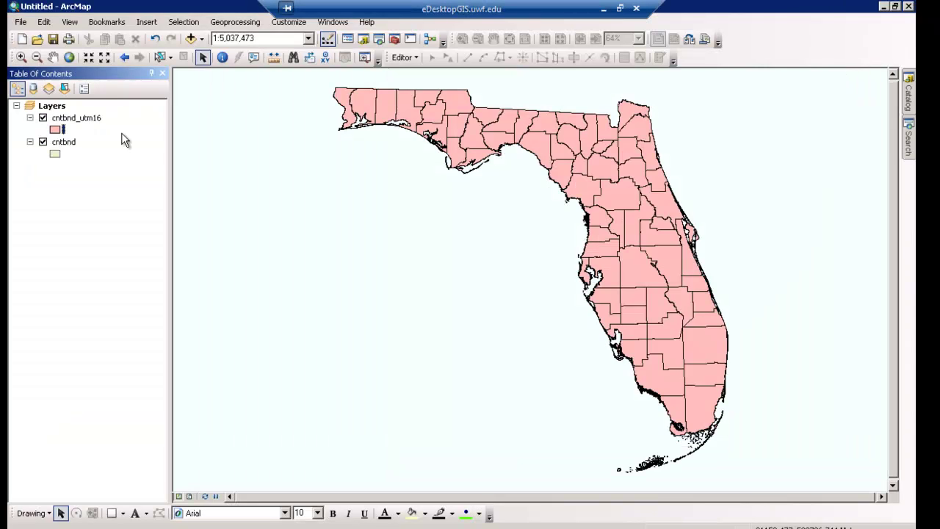
# Confirm in cntbnd_utm16's layer properties that its source is NAD_1983_UTM_Zone_16N
pyautogui.click(90, 119)
pyautogui.rightClick(90, 119)
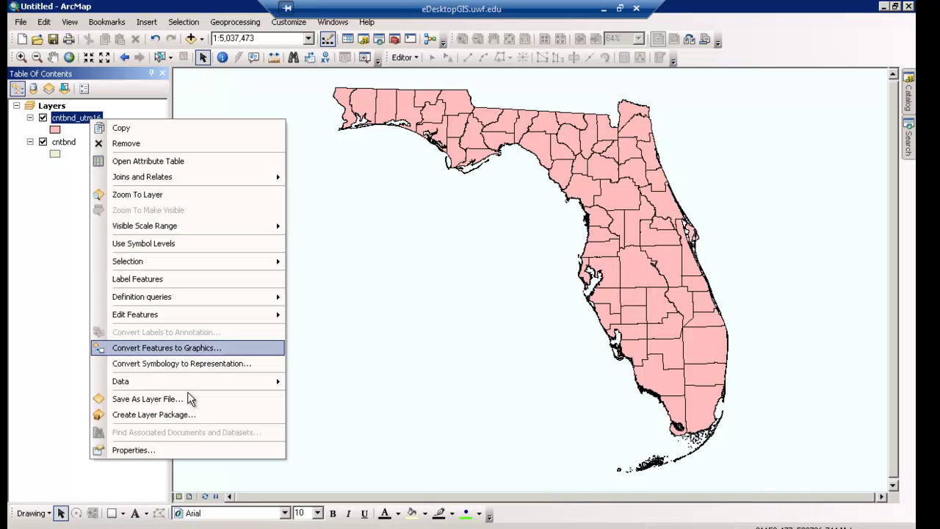
pyautogui.click(169, 450)
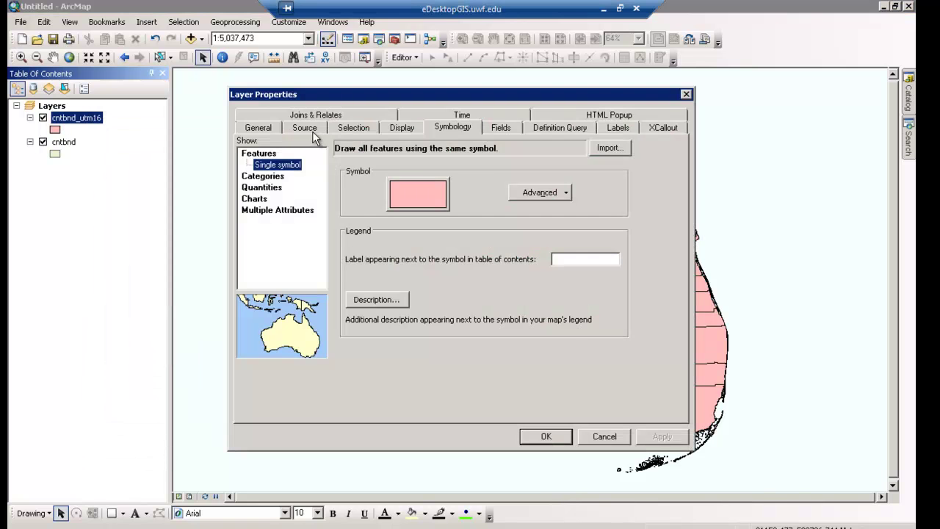
pyautogui.click(313, 131)
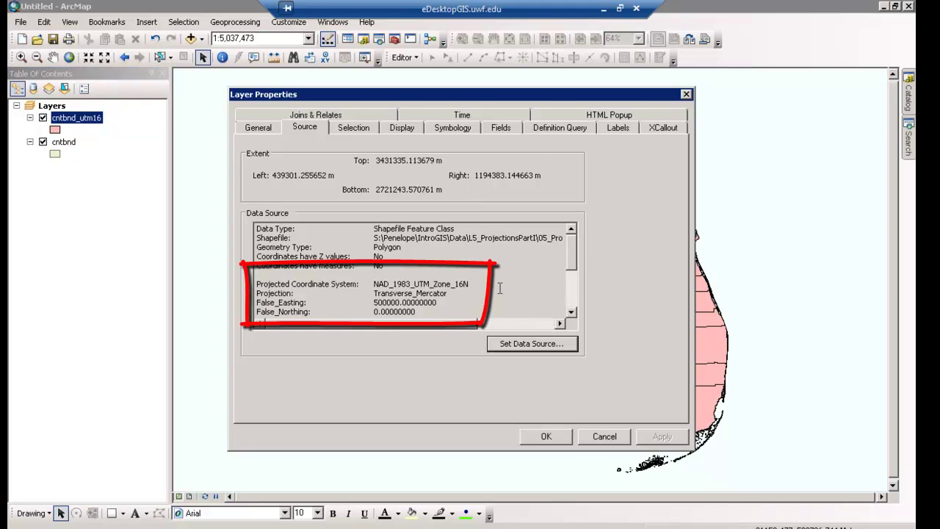
pyautogui.press('Return')
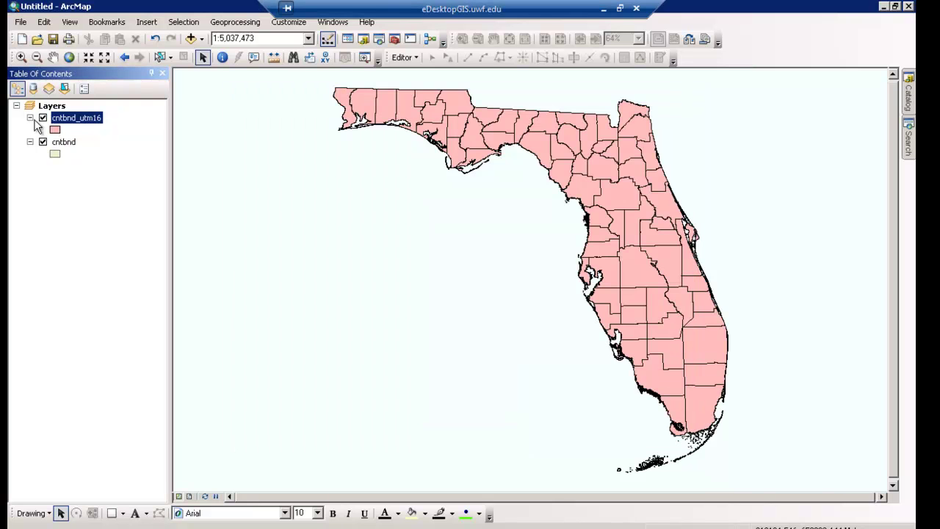
# Toggle cntbnd_utm16's visibility to compare it with the original cntbnd counties
pyautogui.click(44, 119)
pyautogui.click(43, 118)
pyautogui.click(44, 118)
pyautogui.click(44, 119)
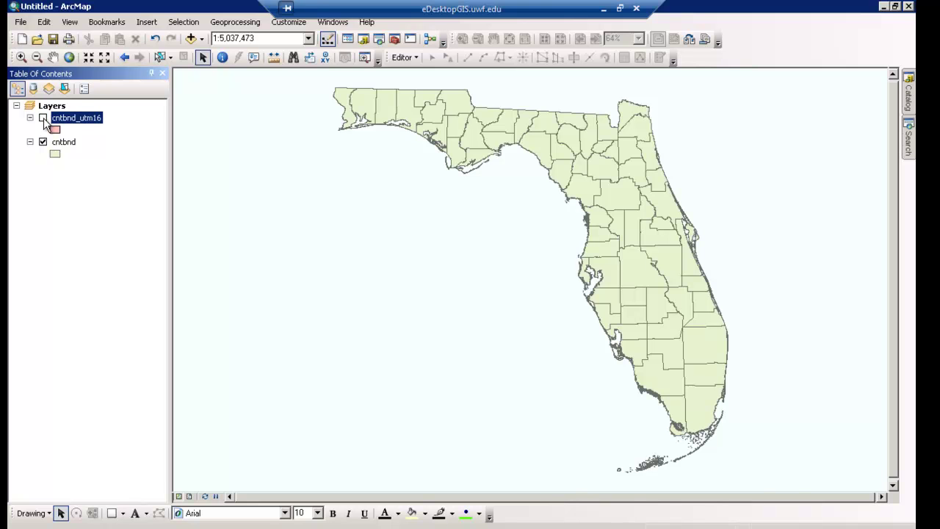
pyautogui.click(43, 119)
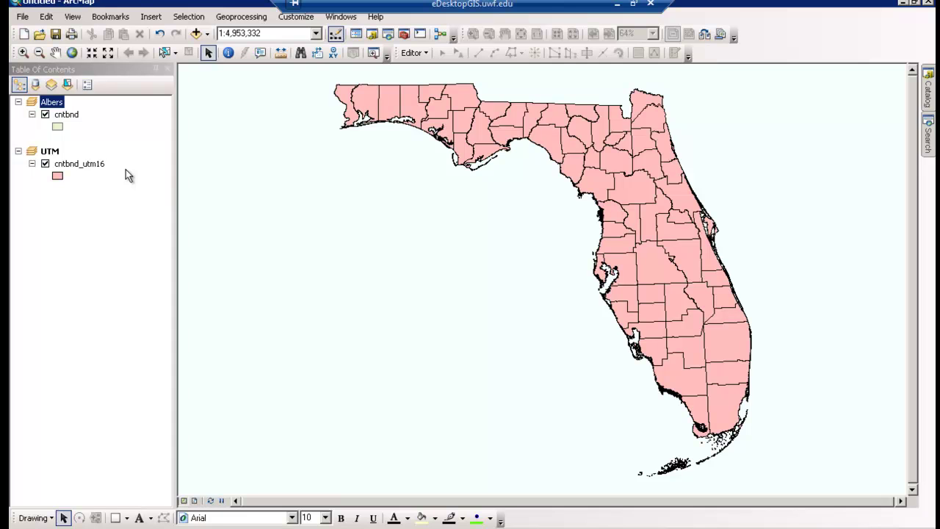
pyautogui.rightClick(51, 153)
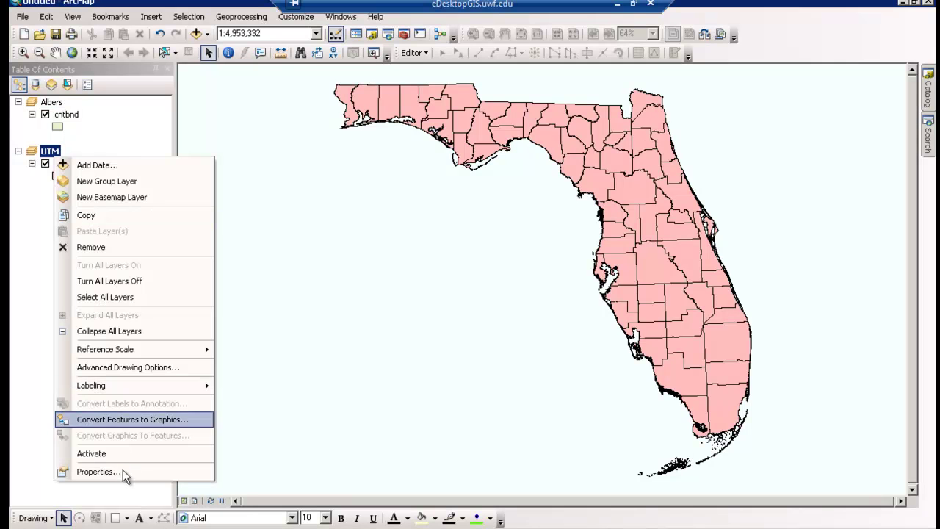
pyautogui.click(100, 472)
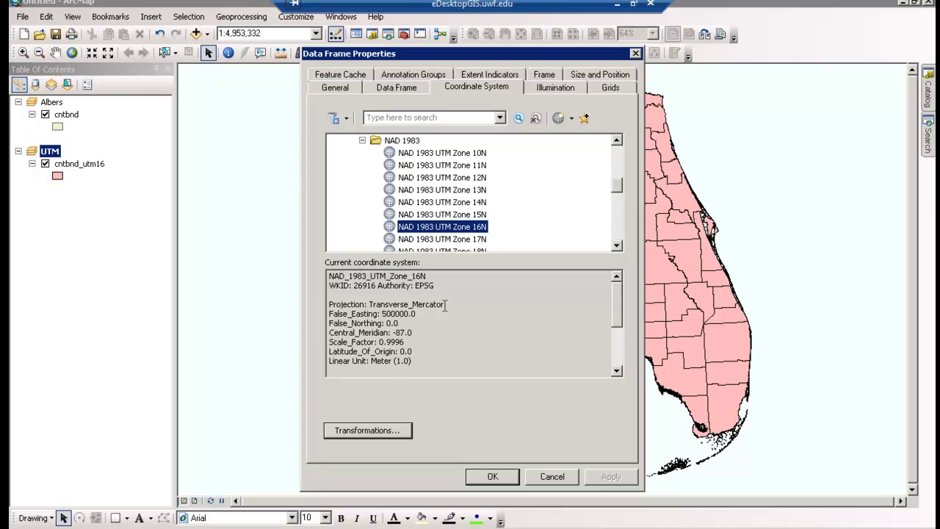
pyautogui.press('Return')
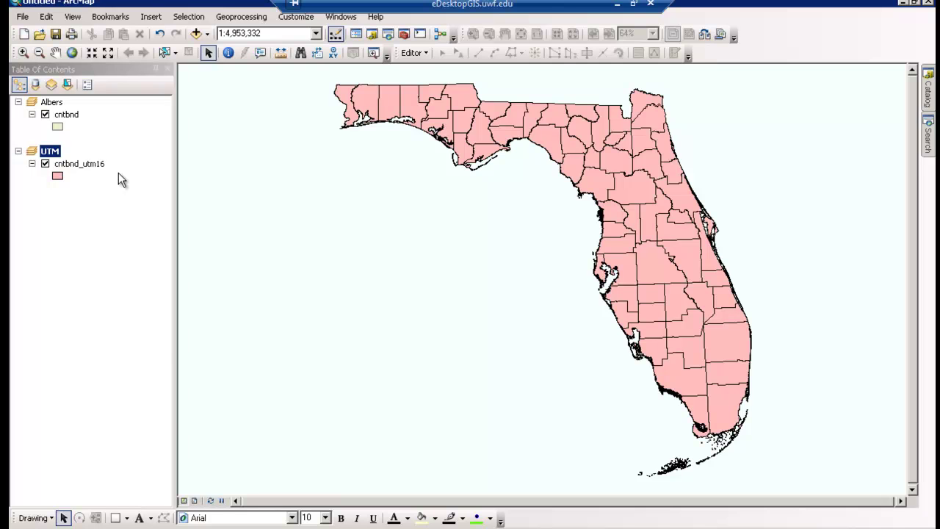
pyautogui.rightClick(50, 102)
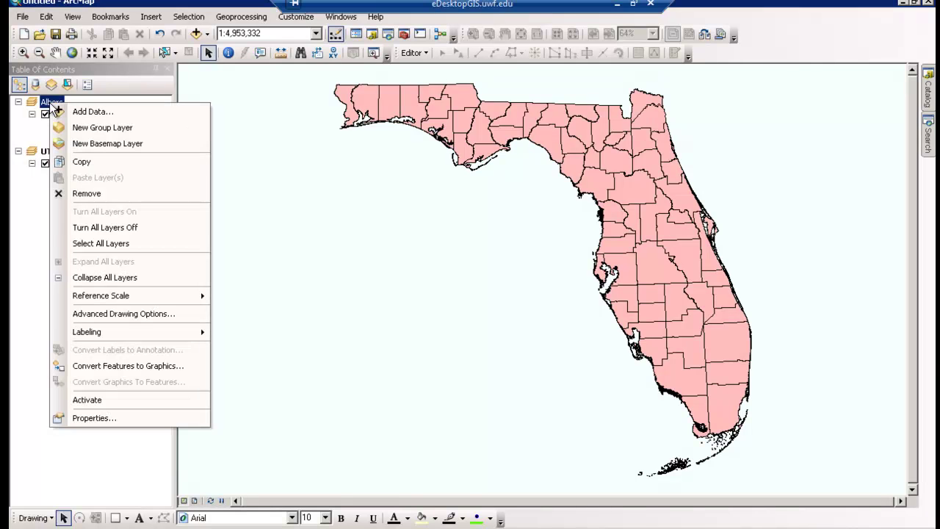
pyautogui.click(140, 399)
pyautogui.rightClick(48, 151)
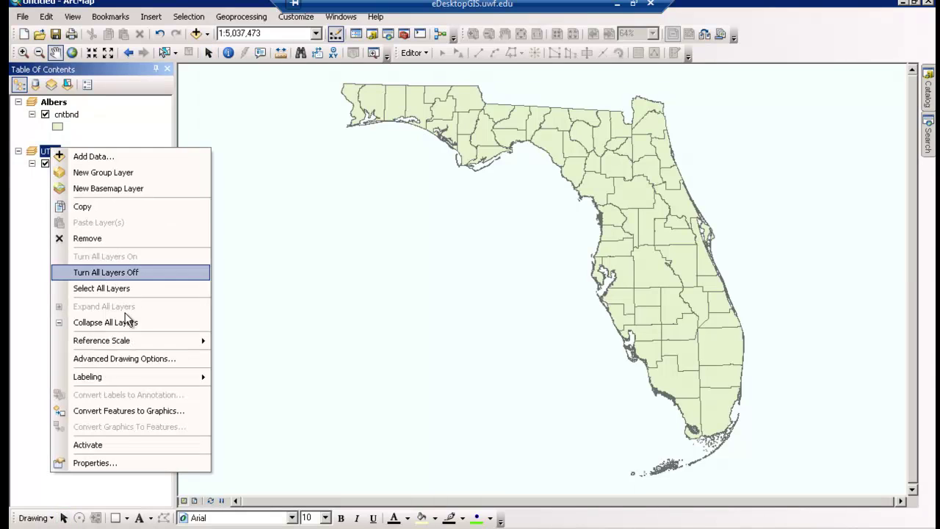
pyautogui.click(121, 444)
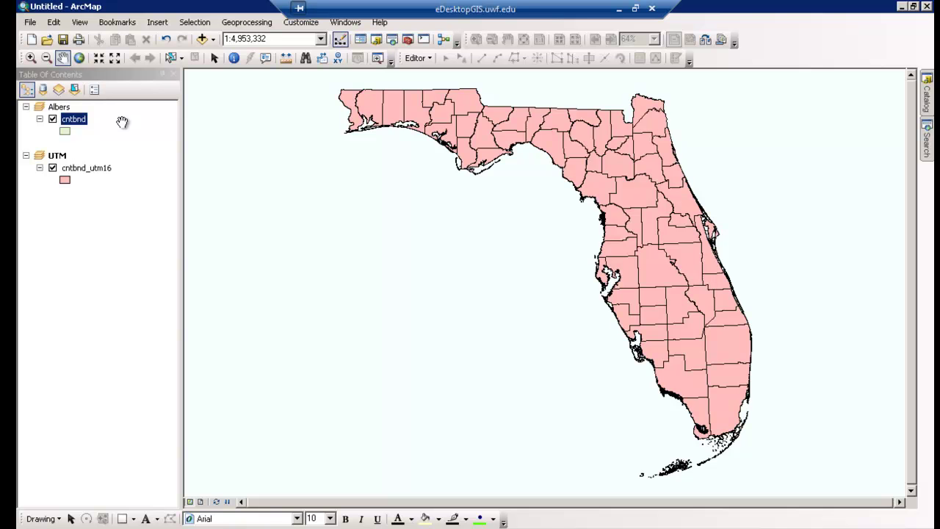
pyautogui.rightClick(123, 126)
# Add a new field named 'area' to the cntbnd attribute table
pyautogui.click(158, 157)
pyautogui.click(37, 23)
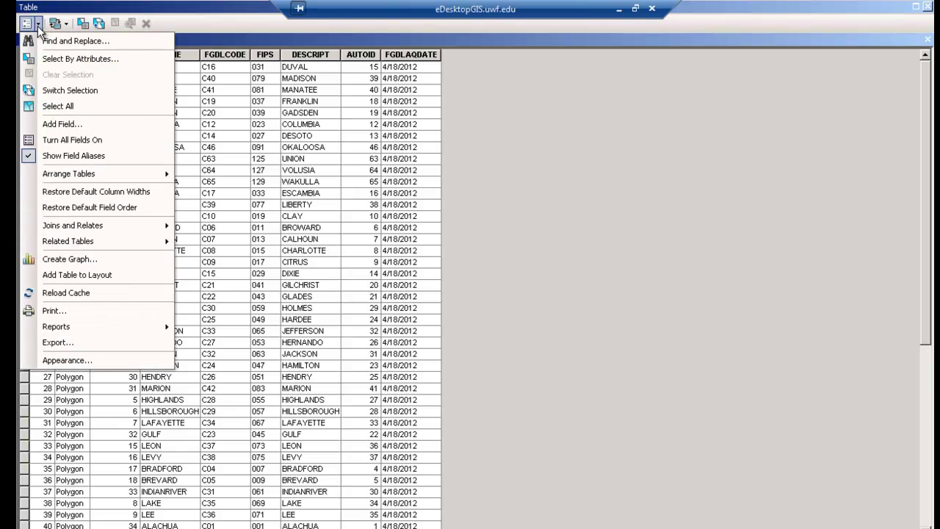
pyautogui.click(61, 126)
pyautogui.write('area')
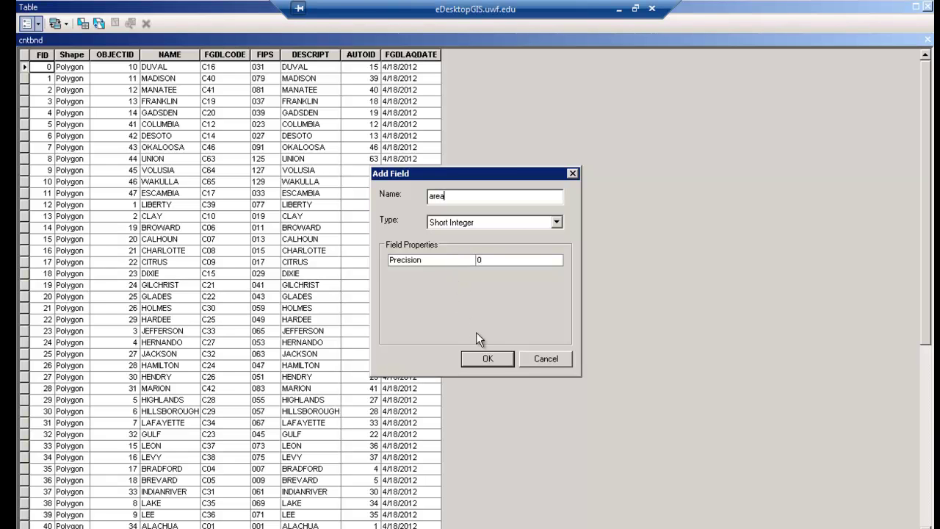
pyautogui.click(478, 354)
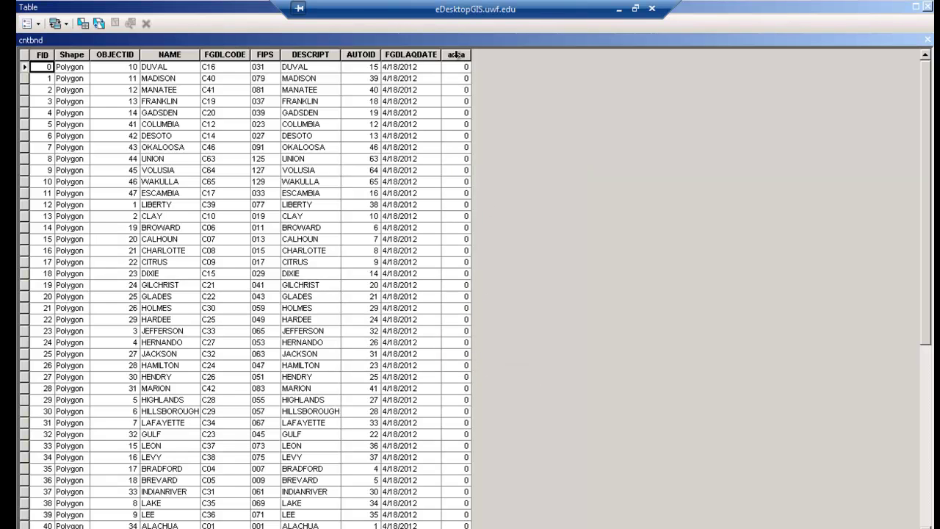
# Calculate geometry for the area field in Square Miles US
pyautogui.rightClick(457, 53)
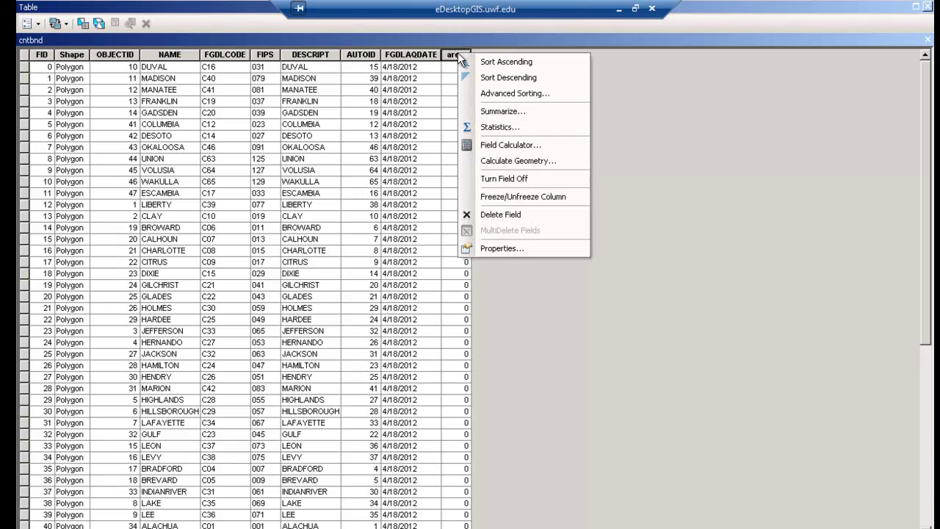
pyautogui.click(494, 161)
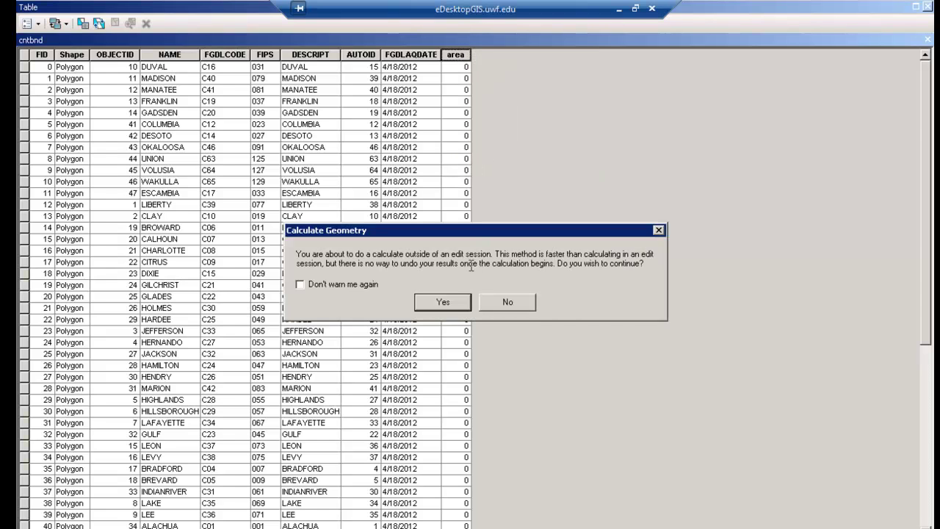
pyautogui.click(450, 301)
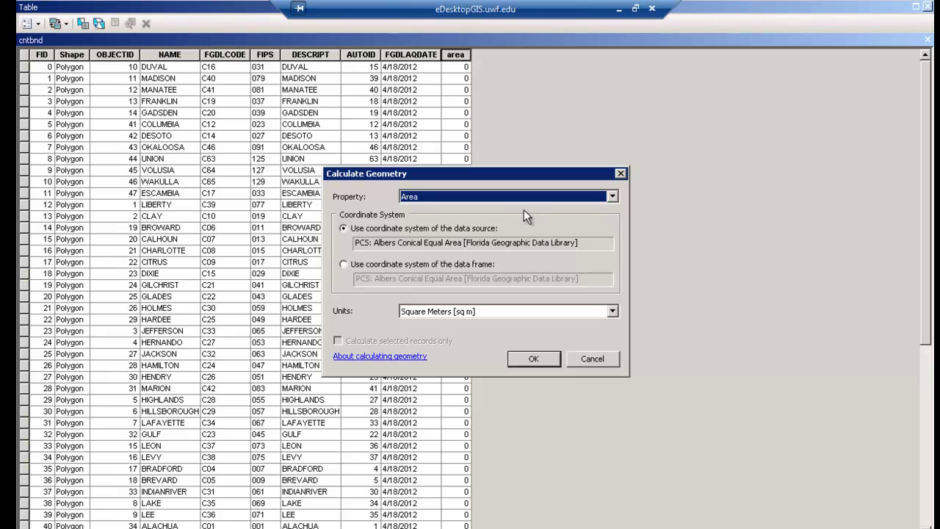
pyautogui.click(477, 311)
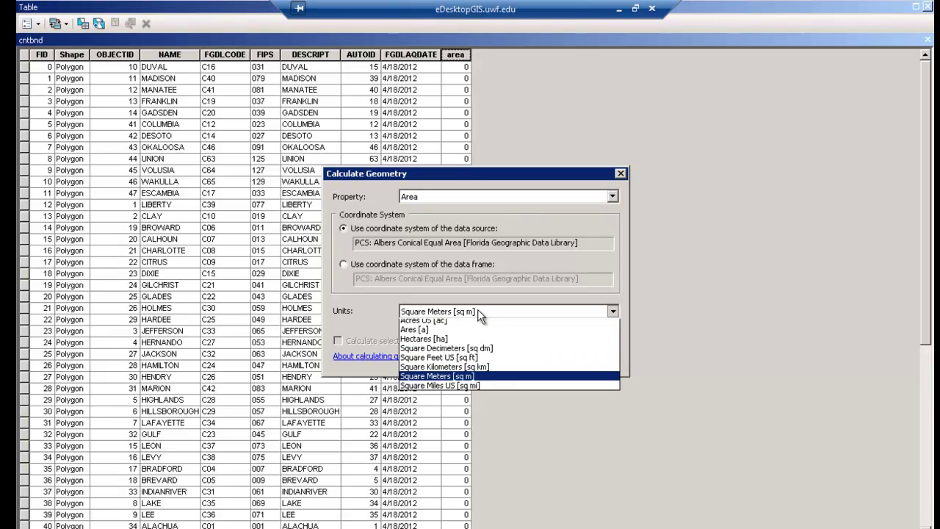
pyautogui.click(478, 389)
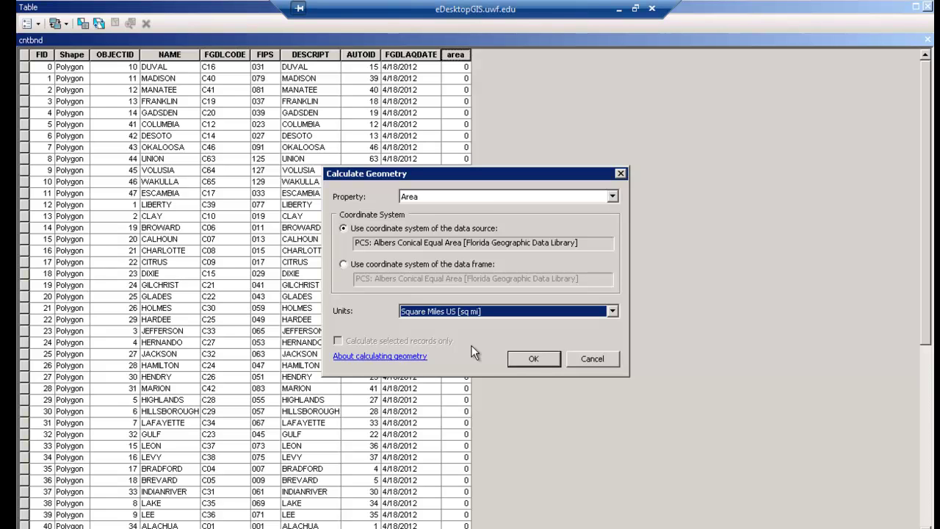
pyautogui.press('Return')
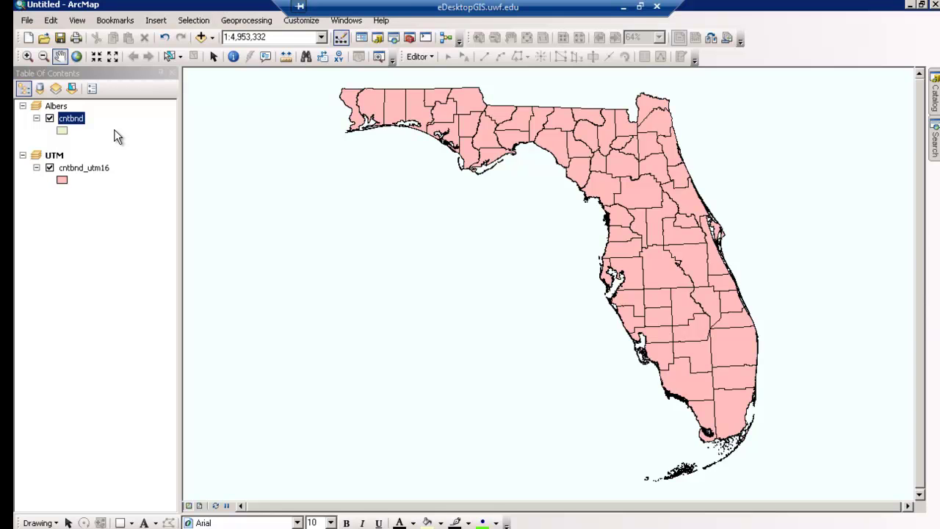
# Sort the cntbnd table by NAME and select the ALACHUA, BREVARD and CITRUS rows
pyautogui.hotkey('ctrl', 't')
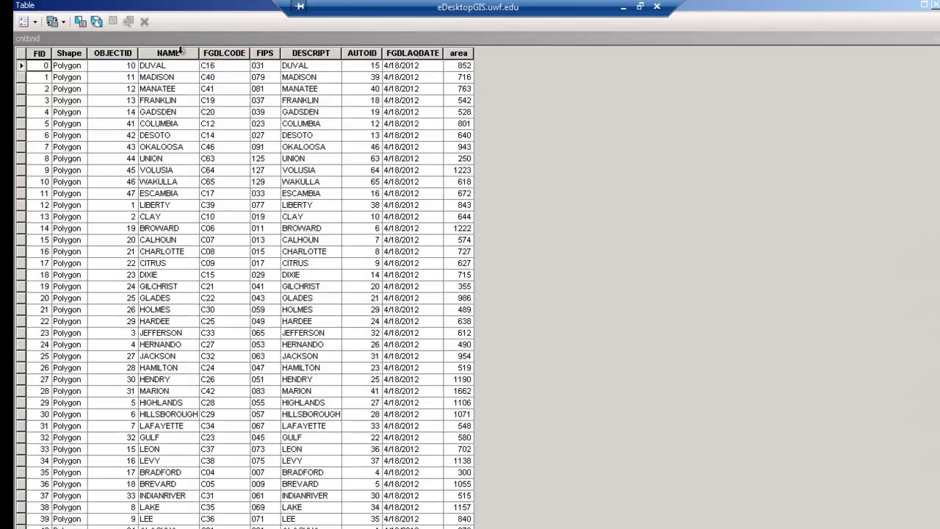
pyautogui.rightClick(180, 51)
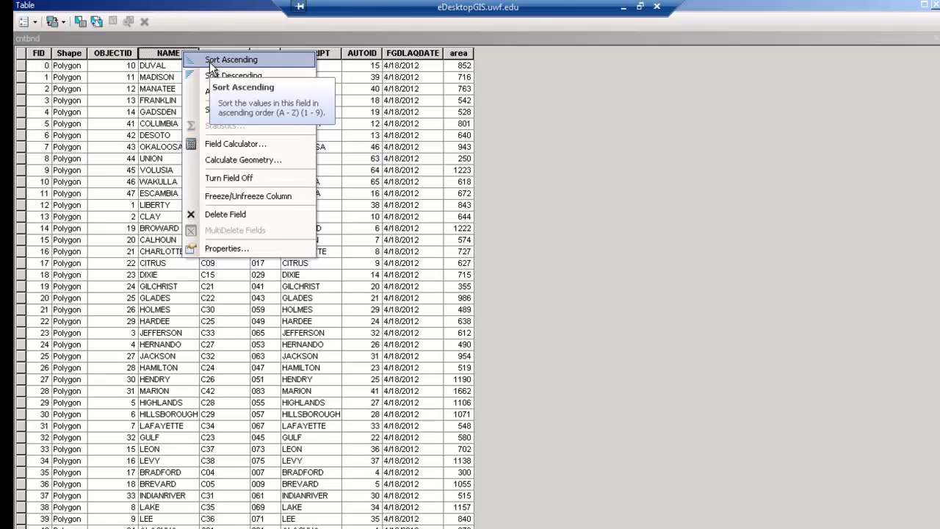
pyautogui.click(190, 63)
pyautogui.click(20, 65)
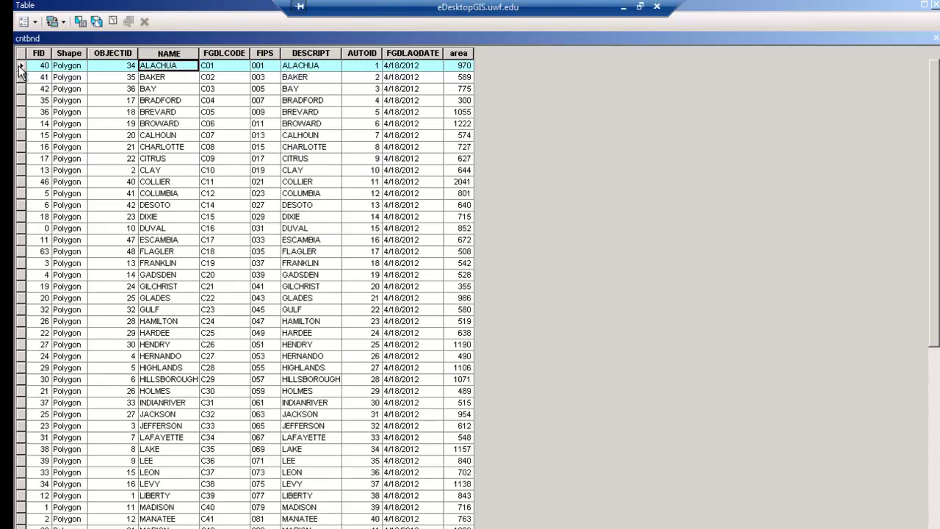
pyautogui.keyDown('ctrl'); pyautogui.click(20, 112); pyautogui.keyUp('ctrl')
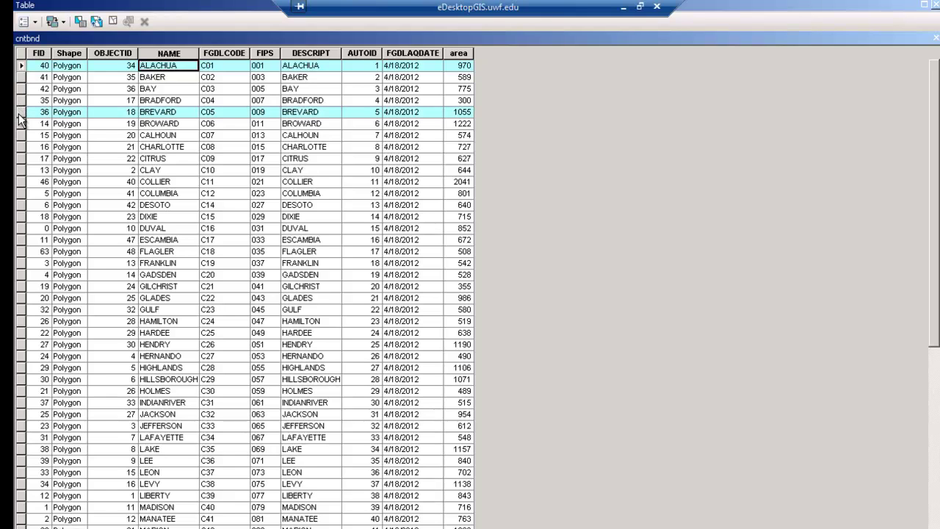
pyautogui.keyDown('ctrl'); pyautogui.click(21, 158); pyautogui.keyUp('ctrl')
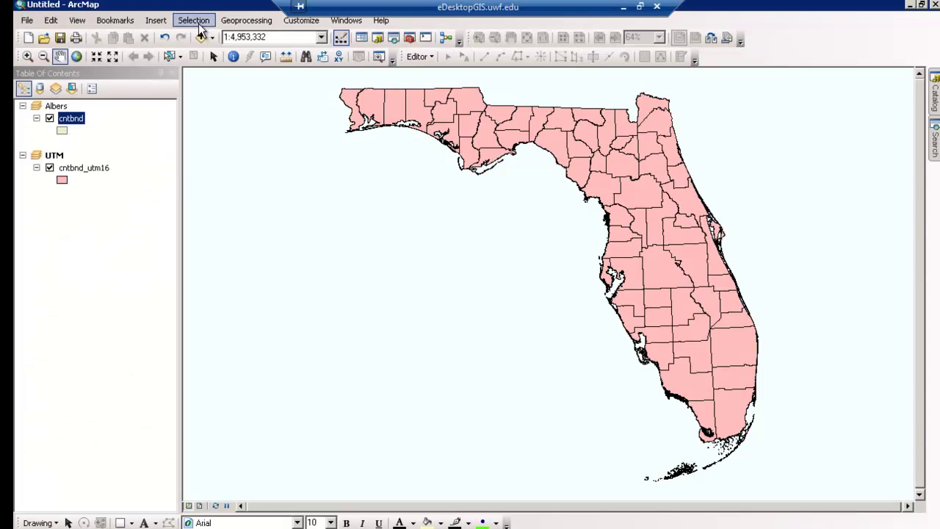
# In Select By Attributes on cntbnd_utm16, build and verify "NAME" = 'ALACHUA'
pyautogui.click(196, 20)
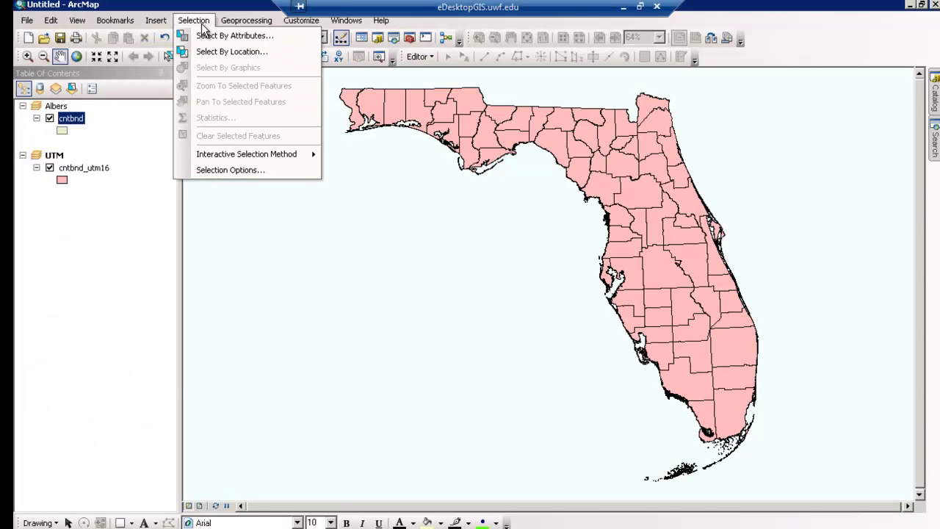
pyautogui.click(213, 34)
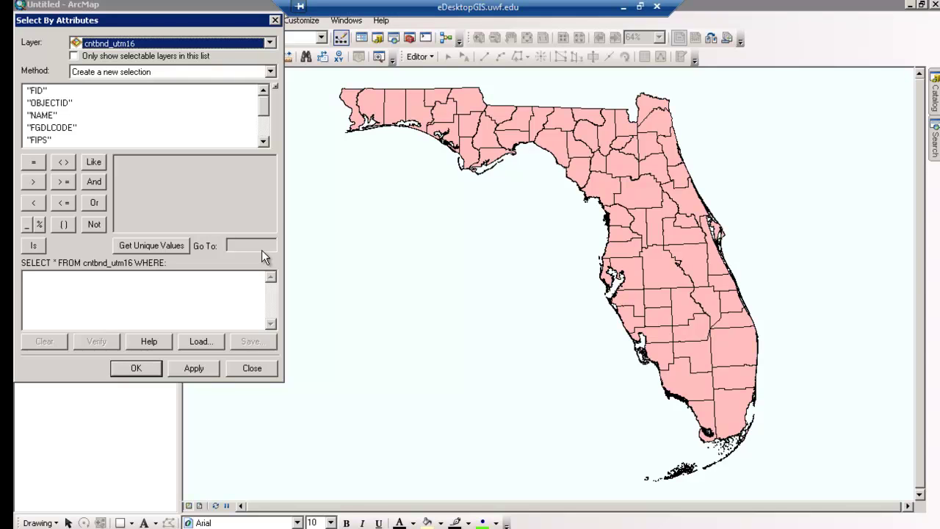
pyautogui.click(145, 44)
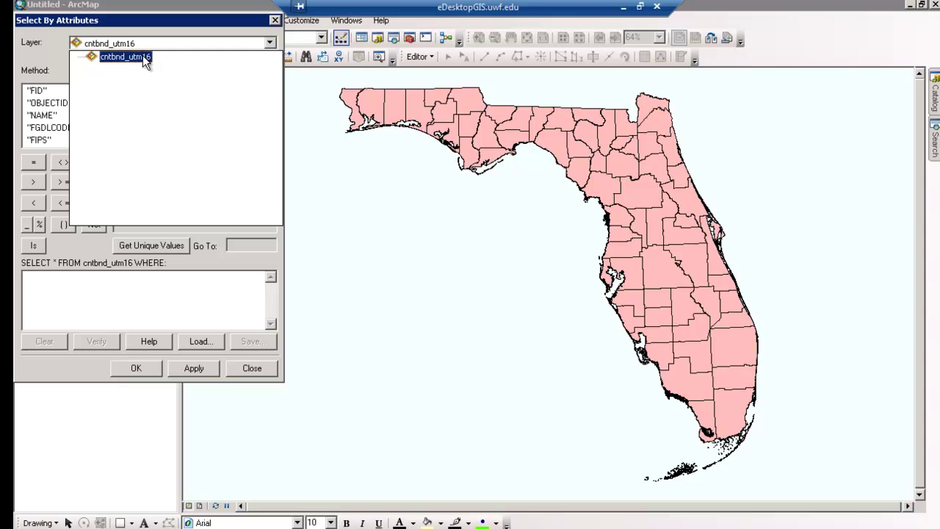
pyautogui.click(140, 55)
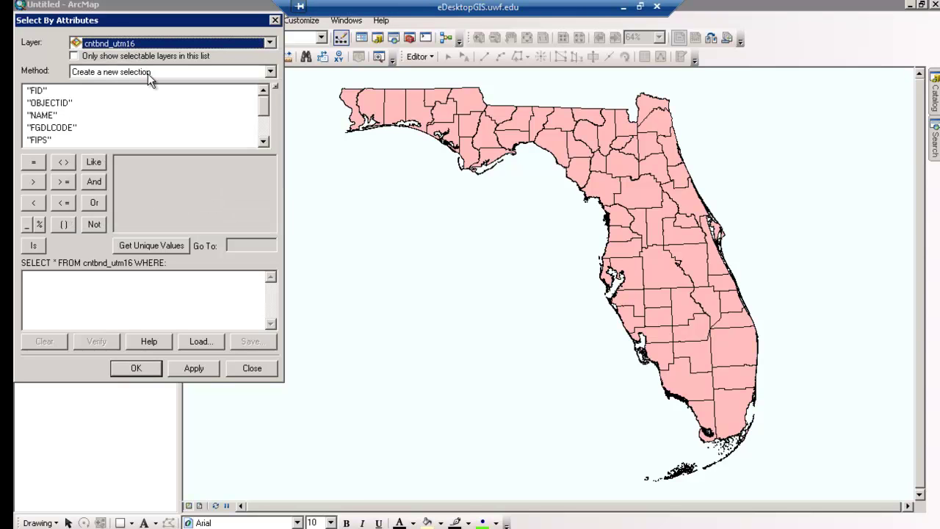
pyautogui.click(42, 116)
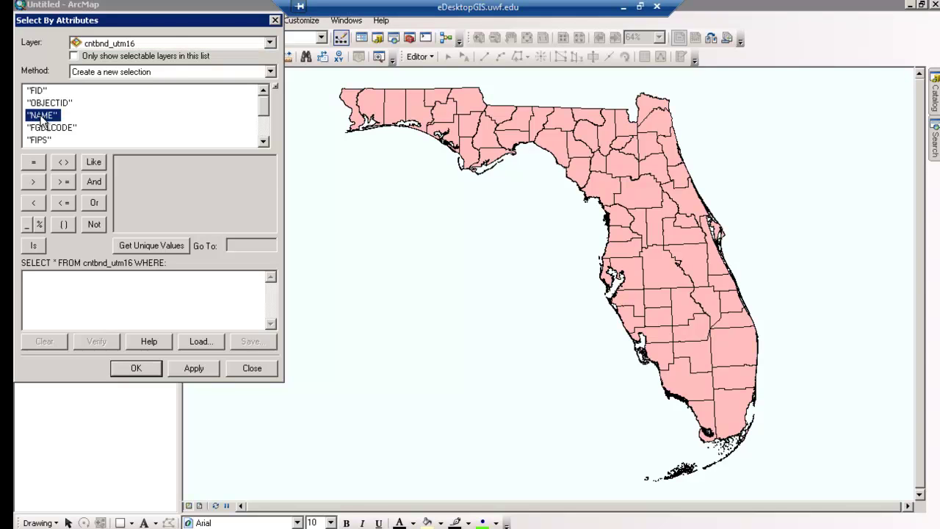
pyautogui.click(145, 246)
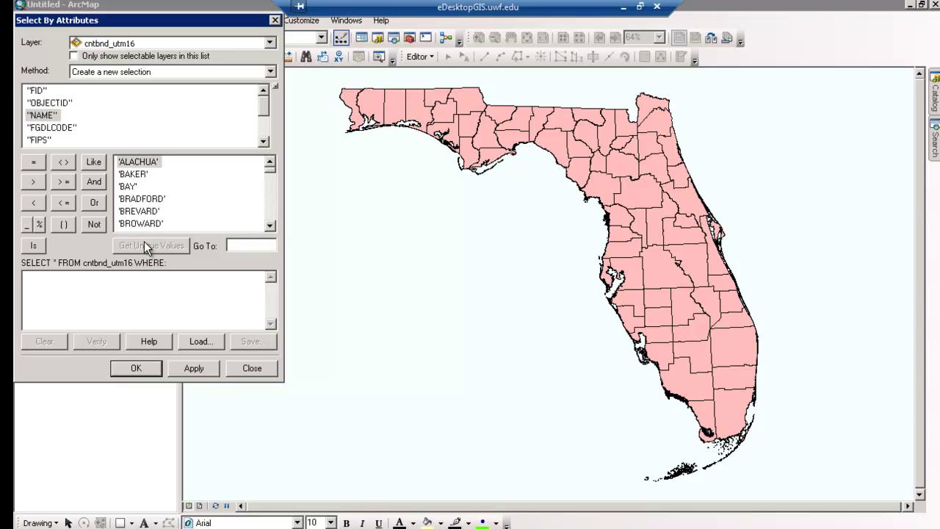
pyautogui.doubleClick(48, 117)
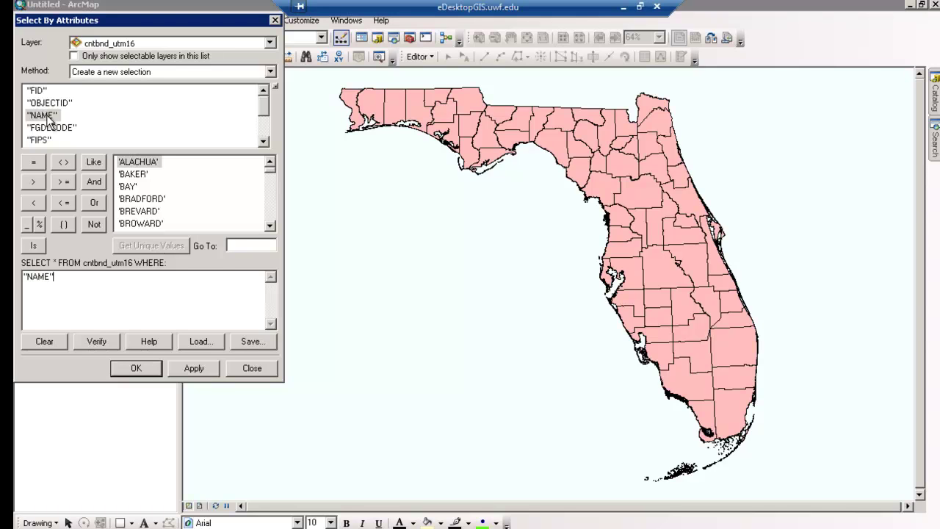
pyautogui.click(34, 163)
pyautogui.doubleClick(138, 162)
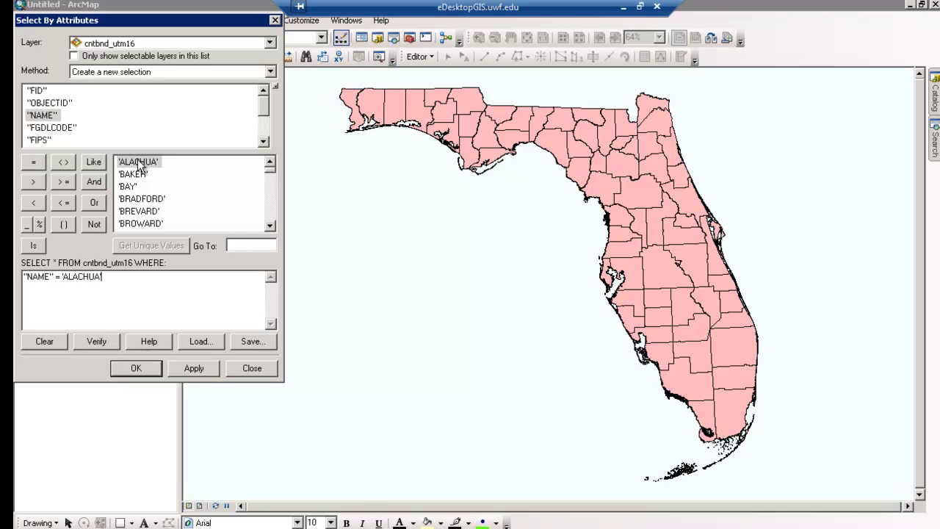
pyautogui.click(94, 344)
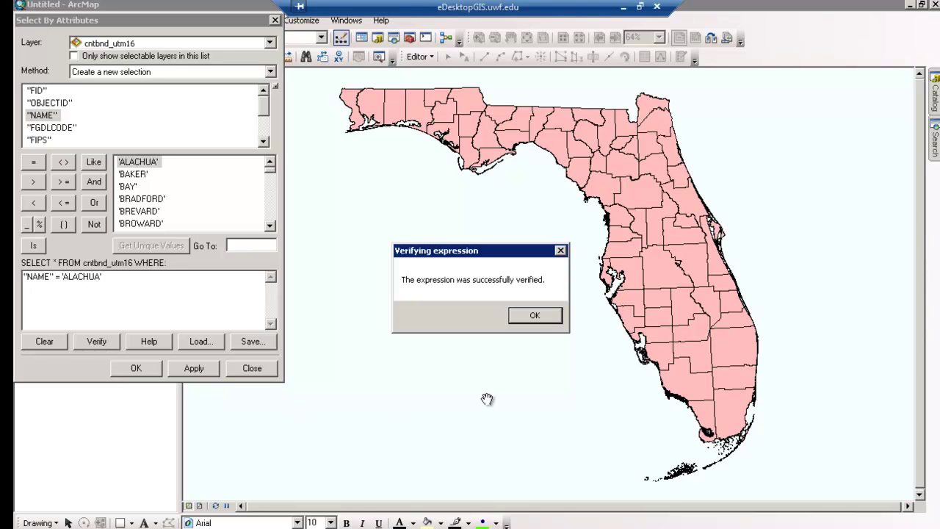
pyautogui.press('Return')
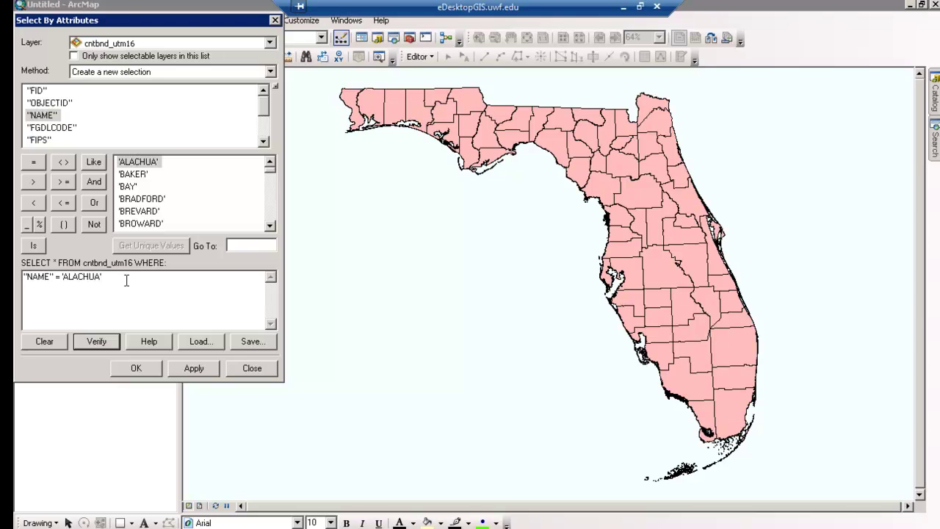
# Extend the query with OR "NAME" = 'ESCAMBIA' and apply the selection
pyautogui.click(95, 206)
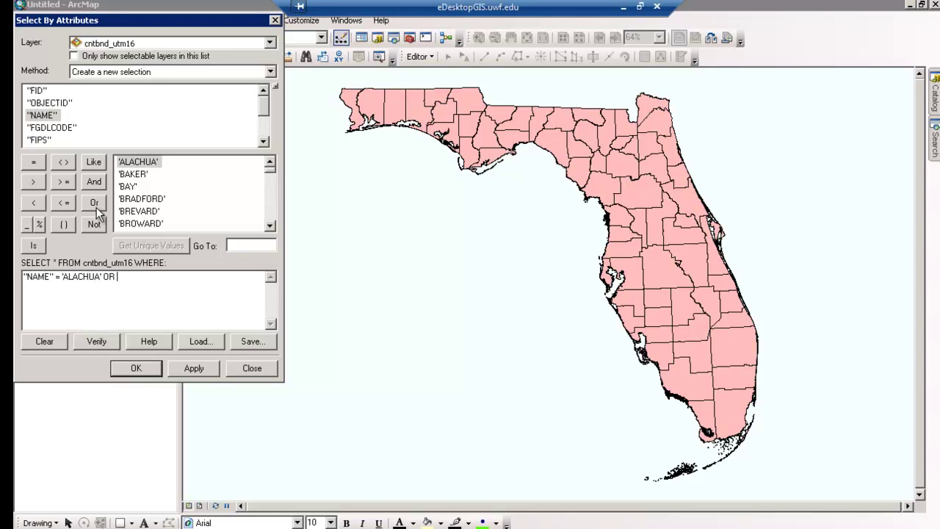
pyautogui.doubleClick(42, 115)
pyautogui.click(33, 162)
pyautogui.write('escambia')
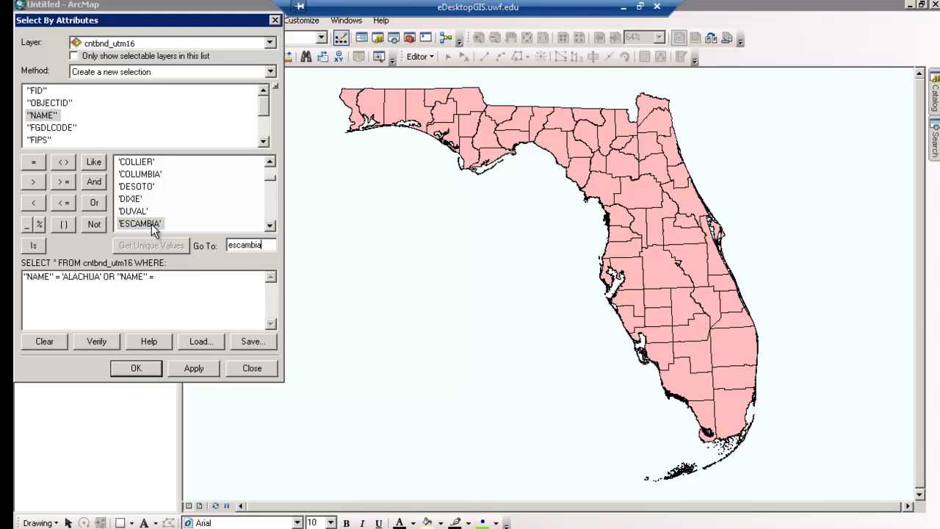
pyautogui.doubleClick(153, 225)
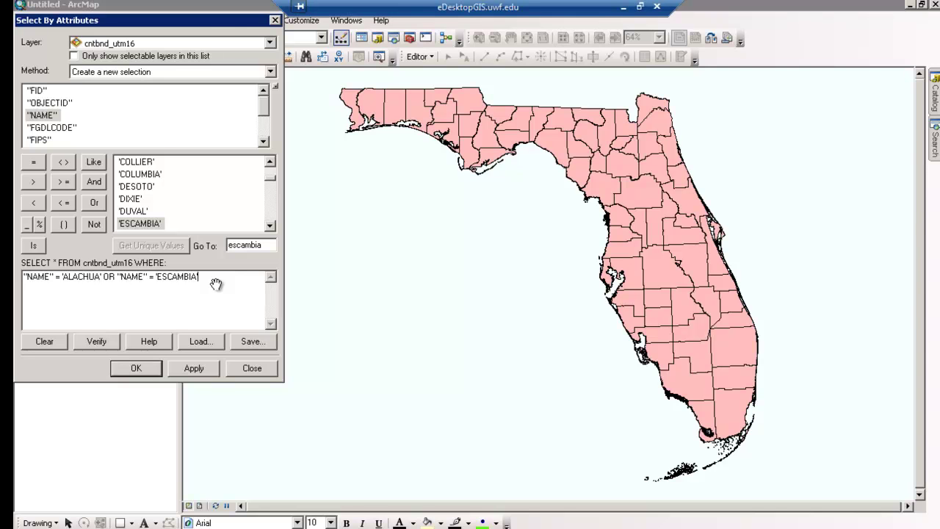
pyautogui.click(136, 368)
# Create the cntbnd_utm16 selection layer from the selected counties and highlight it
pyautogui.rightClick(84, 168)
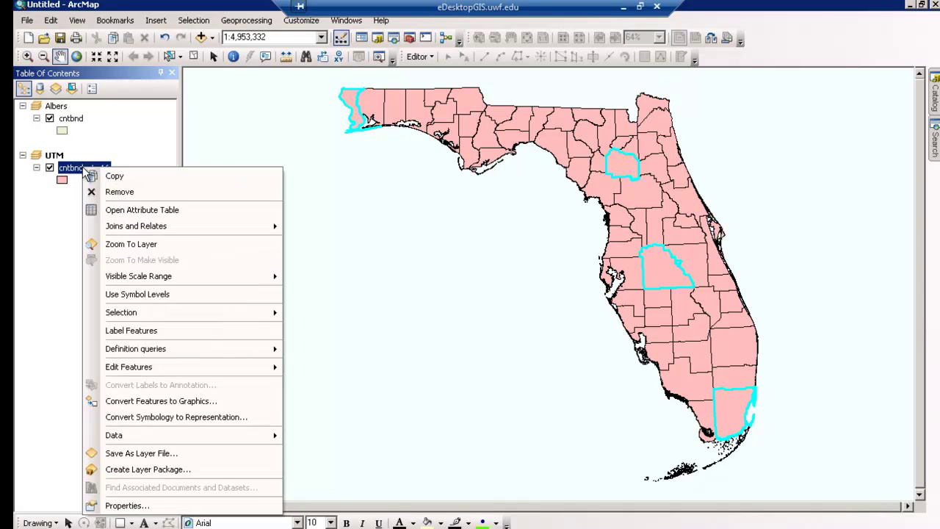
pyautogui.moveTo(125, 317)
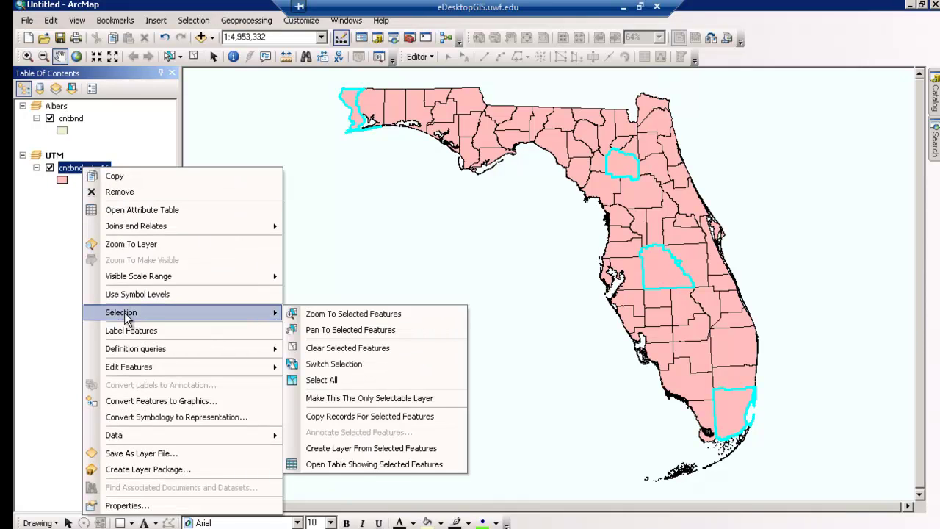
pyautogui.click(335, 449)
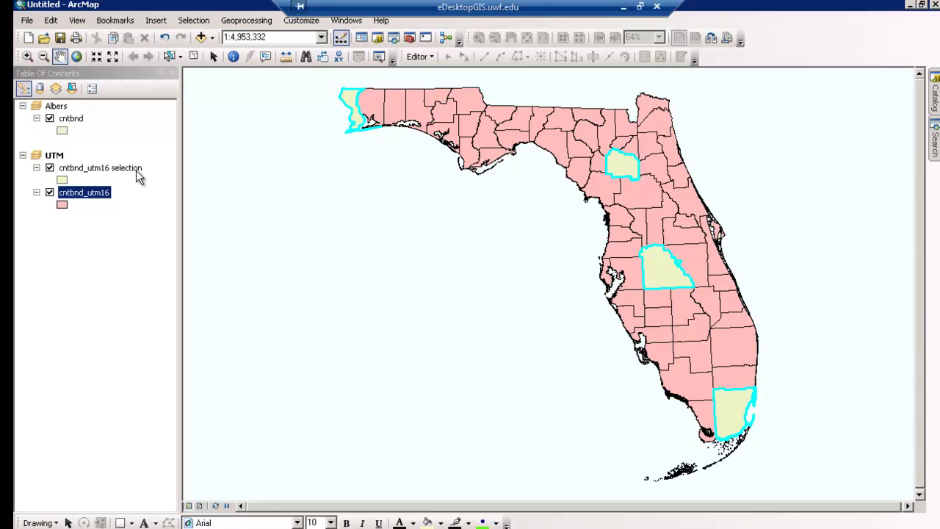
pyautogui.click(90, 168)
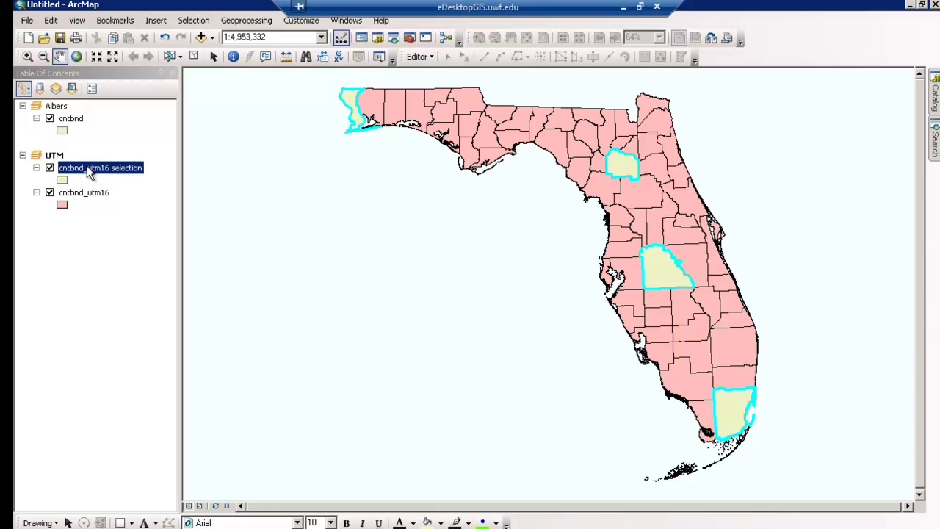
# Symbolize the cntbnd_utm16 selection layer by unique Area values 672, 970, 1984, 2011, excluding all other values
pyautogui.rightClick(87, 167)
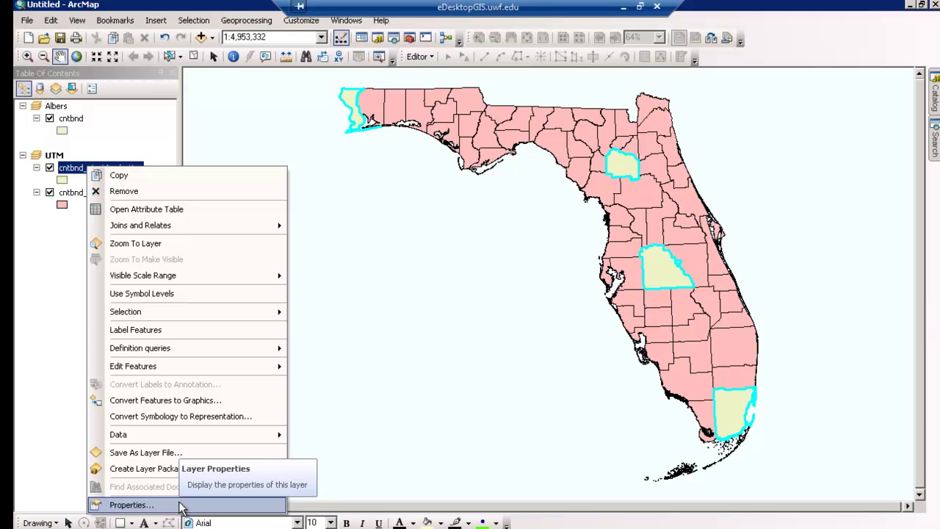
pyautogui.click(132, 505)
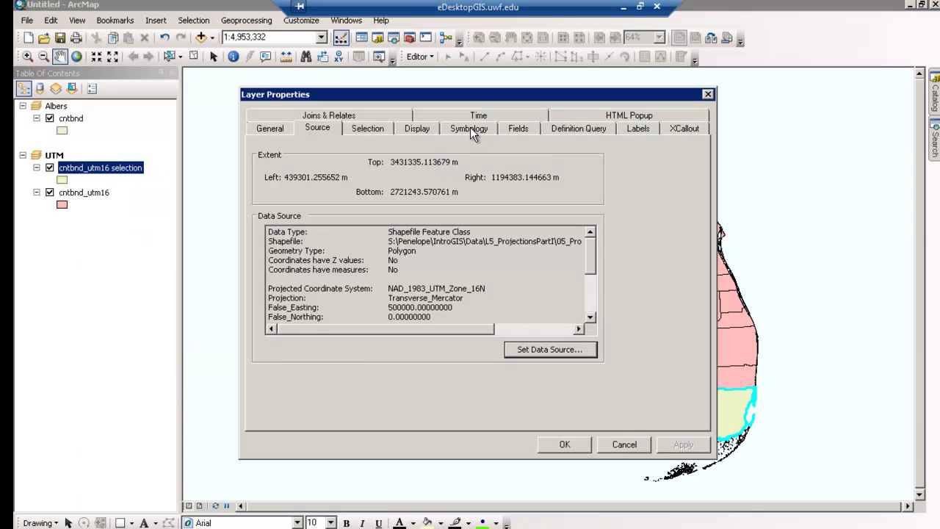
pyautogui.click(471, 129)
pyautogui.click(288, 181)
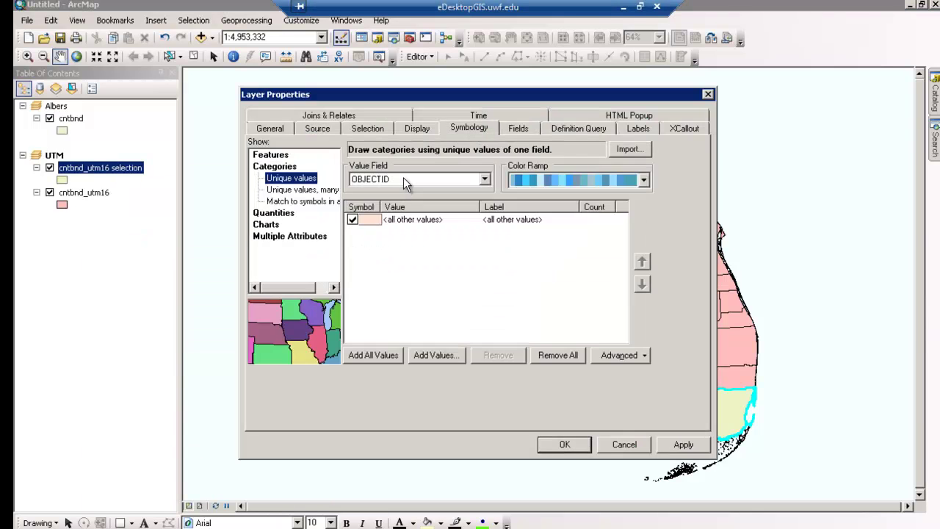
pyautogui.click(404, 181)
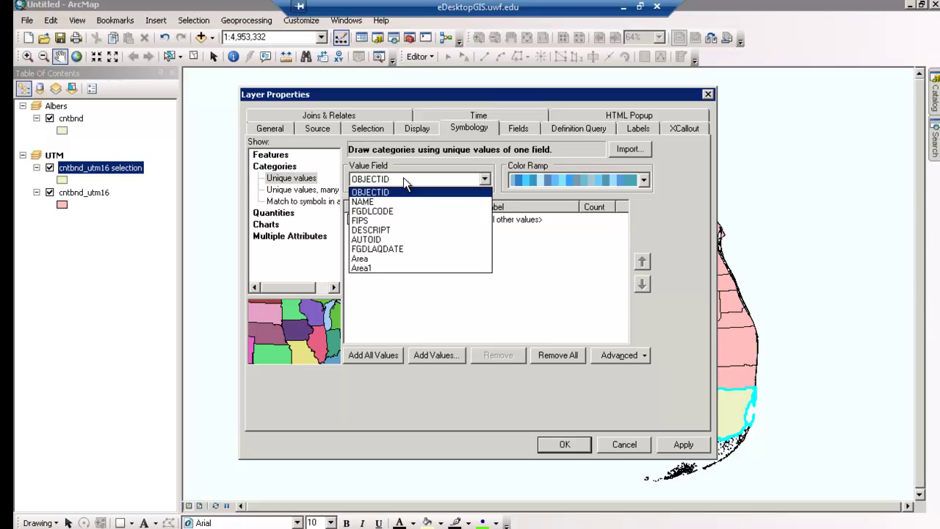
pyautogui.click(404, 259)
pyautogui.click(373, 356)
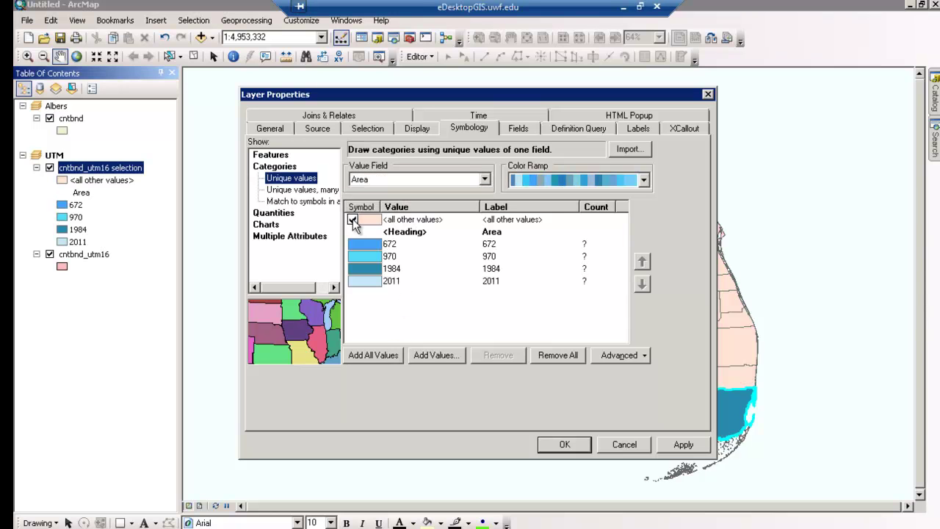
pyautogui.click(353, 220)
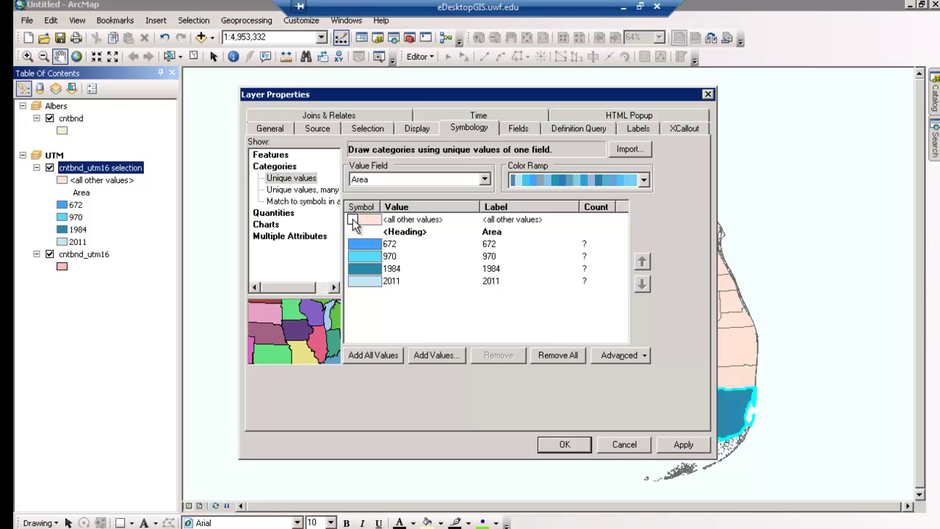